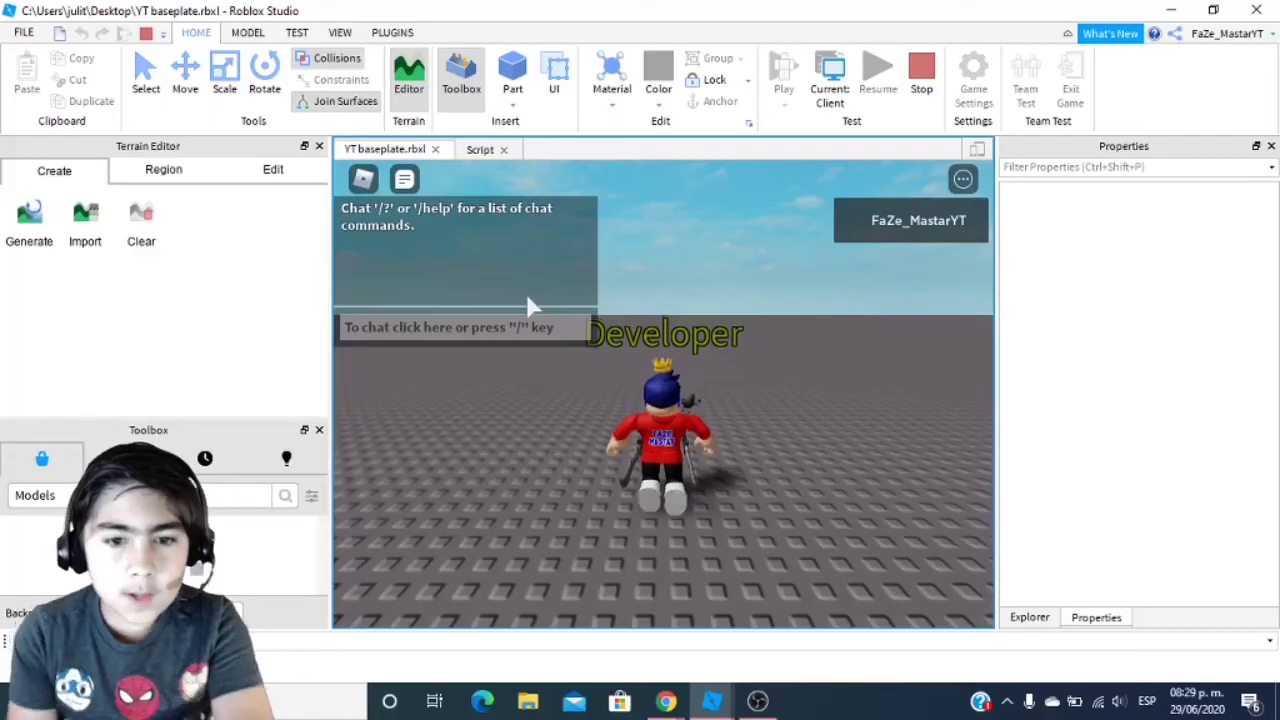
Step: Walk the avatar forward in the playtest so the Developer tag shows above it
{"action": "key", "text": "w"}
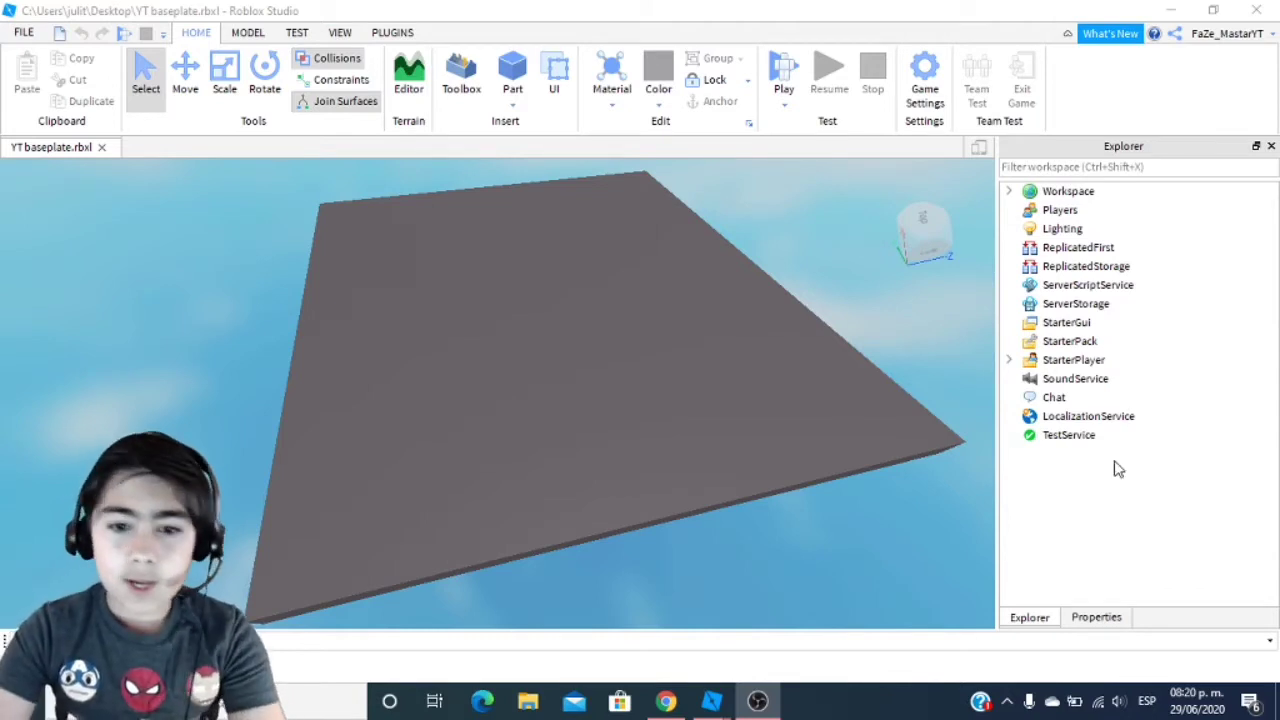
Step: Insert a block Part from the Home ribbon onto the baseplate
{"action": "right_click_drag", "start_coordinate": [707, 374], "coordinate": [706, 369]}
{"action": "scroll", "coordinate": [705, 365], "scroll_direction": "up", "scroll_amount": 10}
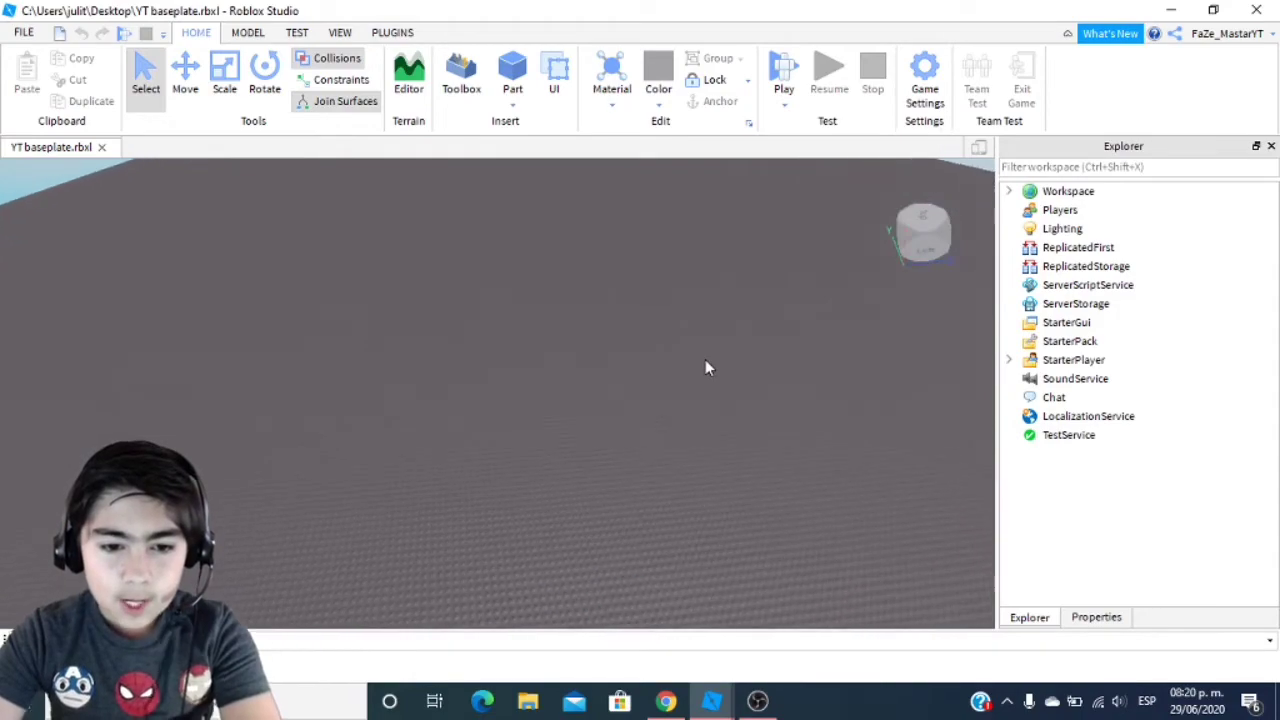
{"action": "left_click", "coordinate": [514, 88]}
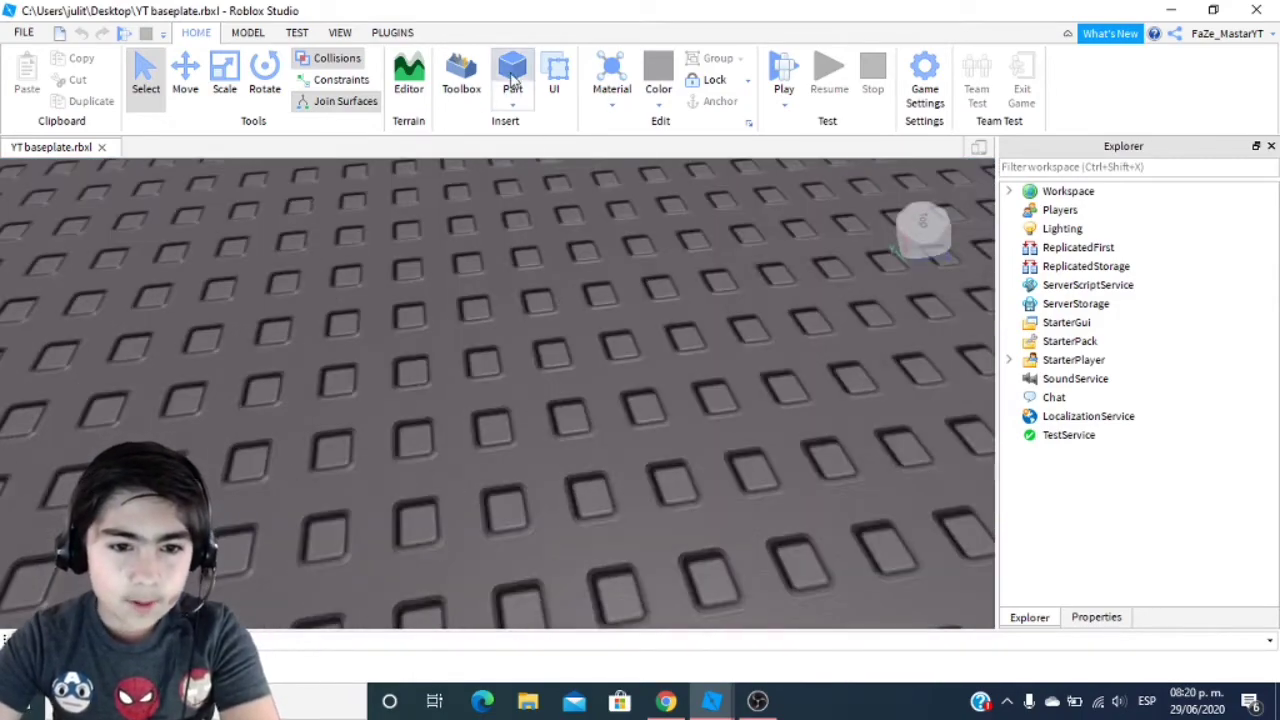
{"action": "scroll", "coordinate": [668, 362], "scroll_direction": "down", "scroll_amount": 5}
{"action": "right_click_drag", "start_coordinate": [668, 352], "coordinate": [668, 352]}
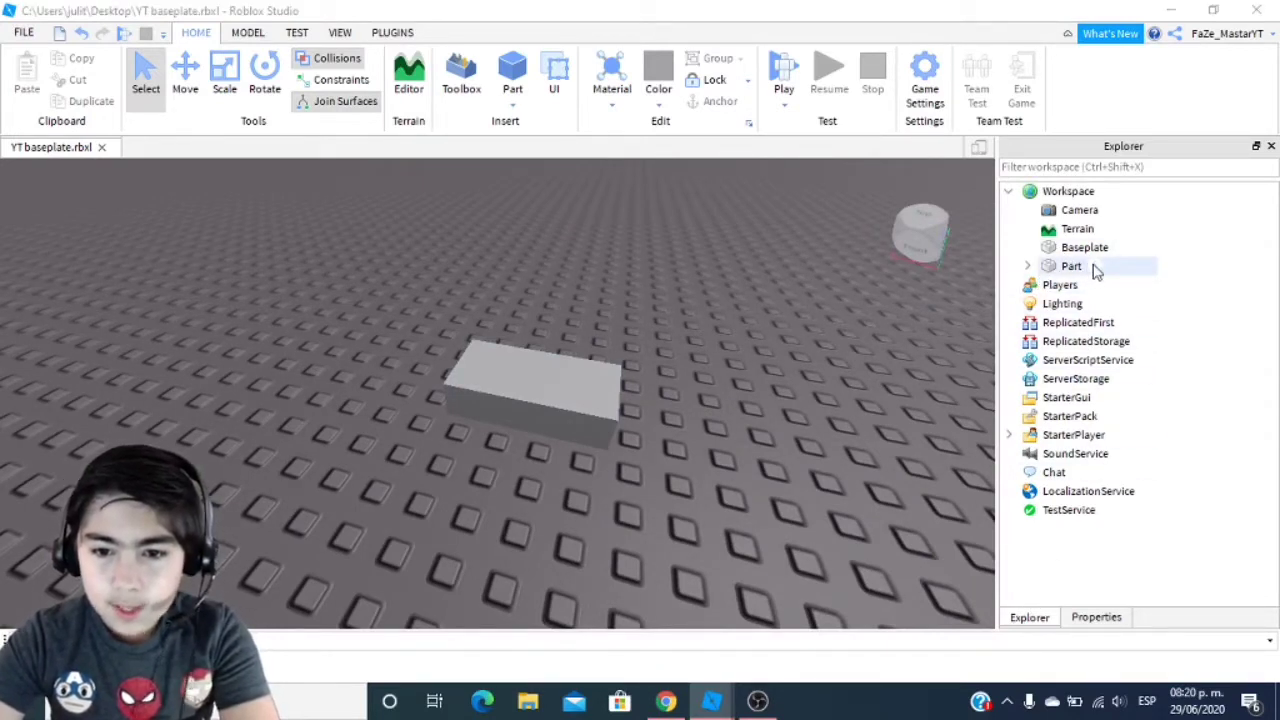
Step: Add a BillboardGui to the Part by searching 'b' in the object list, then select it
{"action": "left_click", "coordinate": [1095, 266]}
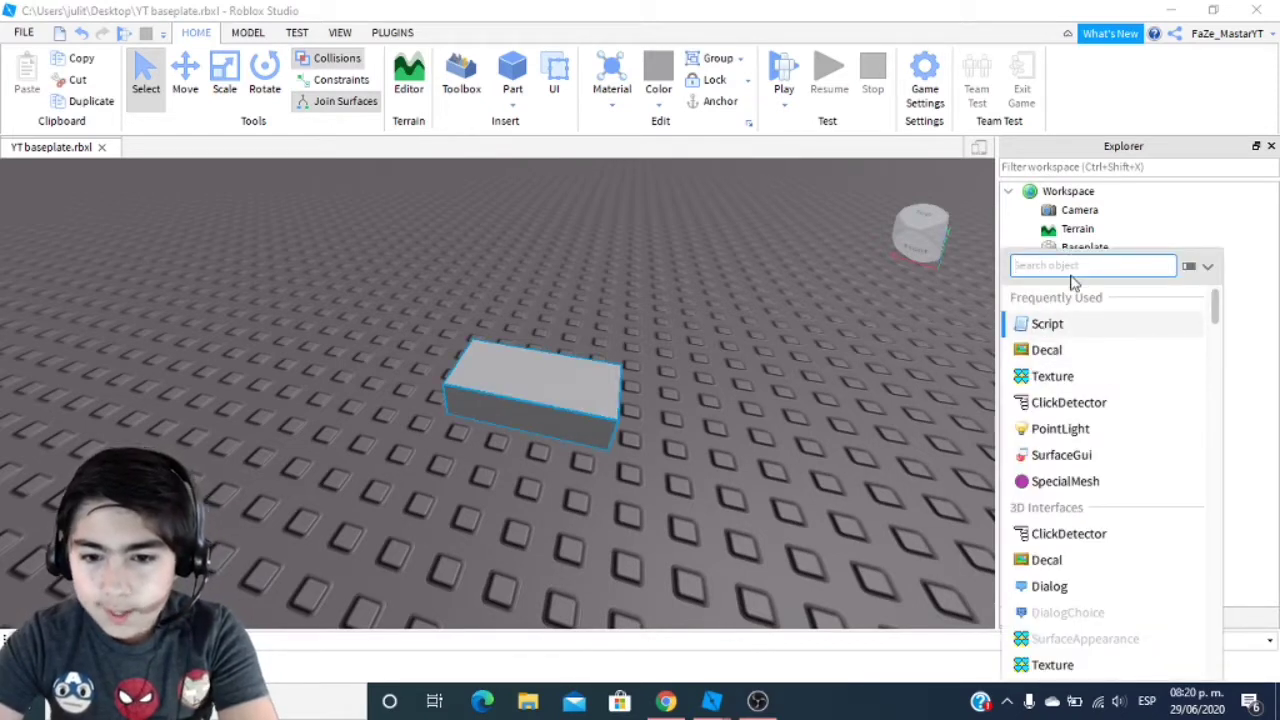
{"action": "type", "text": "bu"}
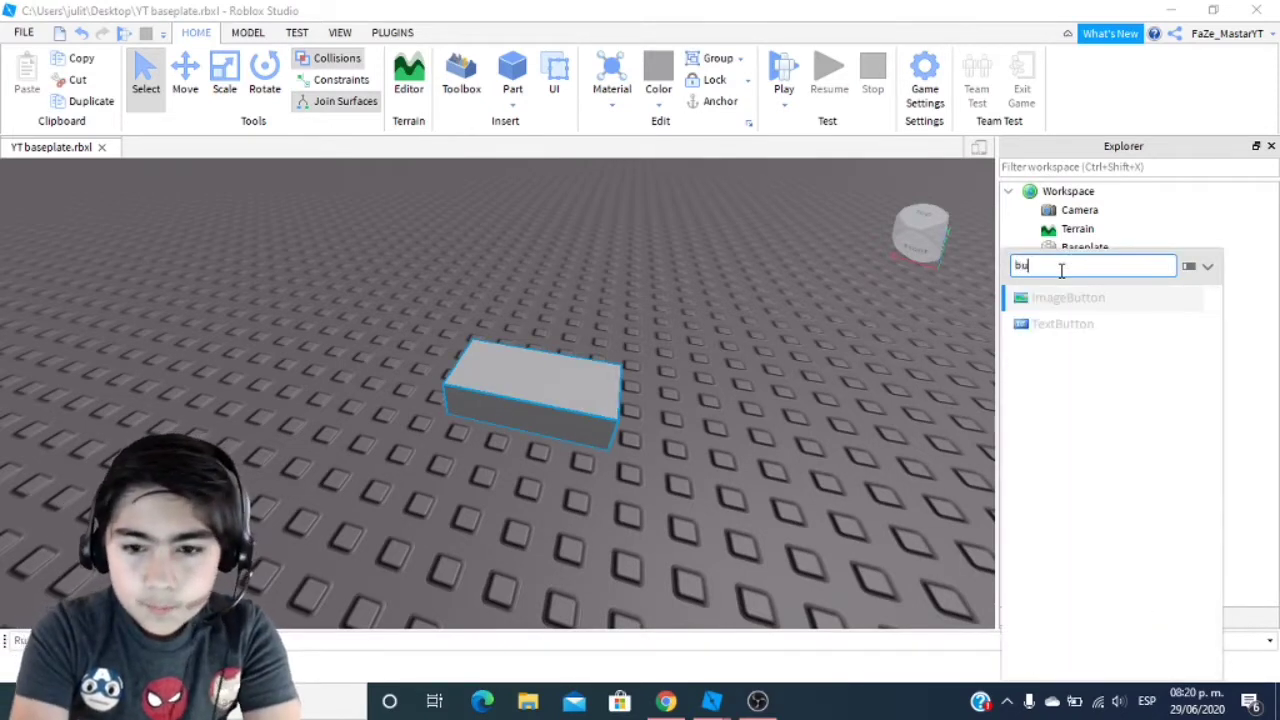
{"action": "key", "text": "BackSpace"}
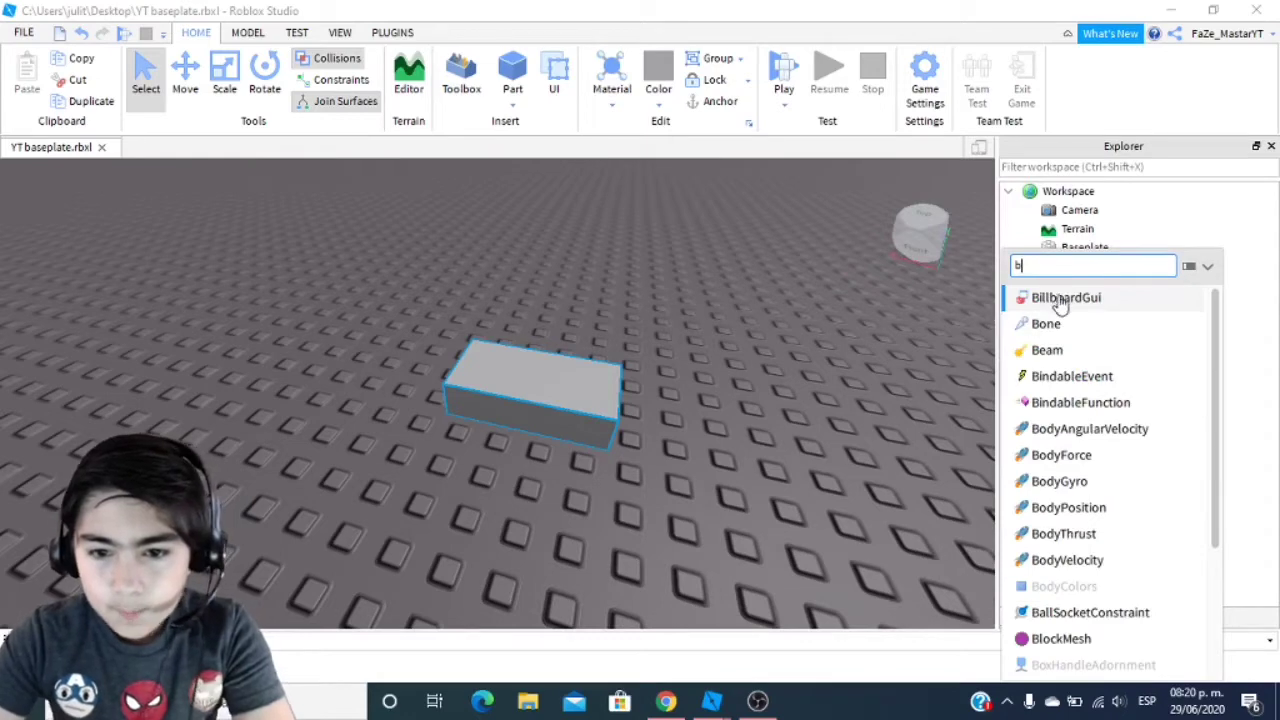
{"action": "left_click", "coordinate": [1065, 298]}
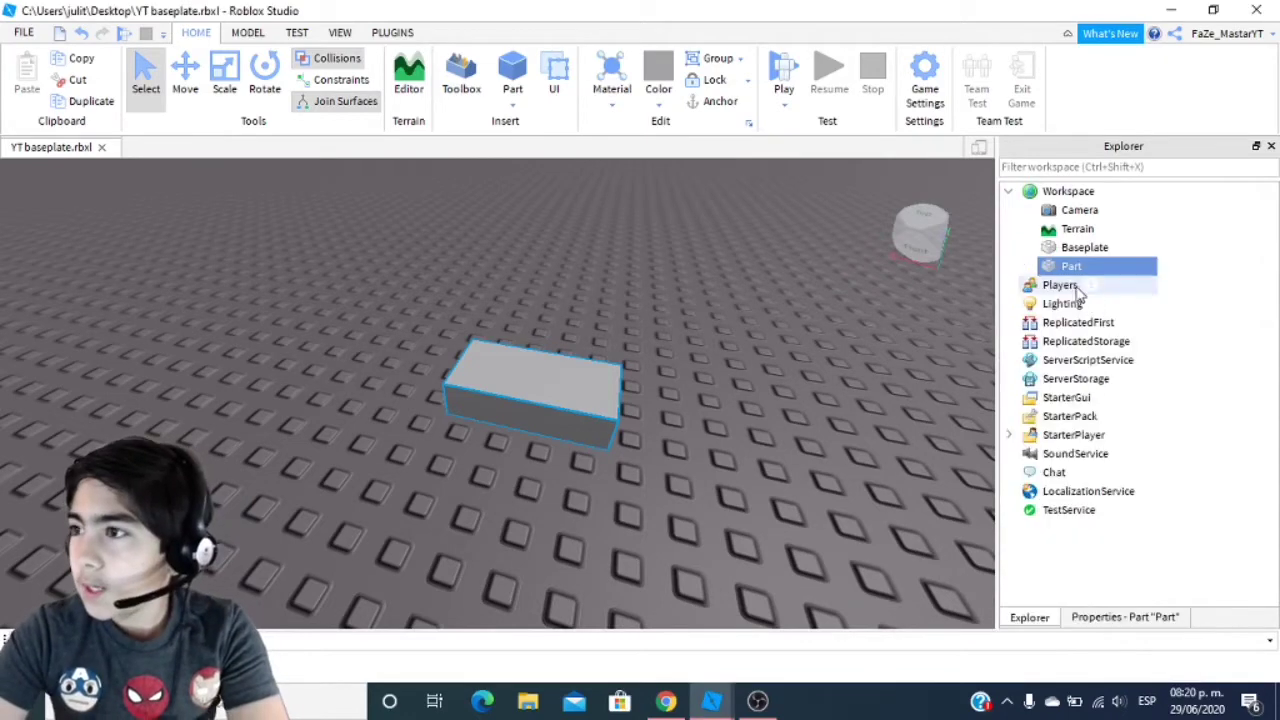
{"action": "scroll", "coordinate": [731, 407], "scroll_direction": "down", "scroll_amount": 5}
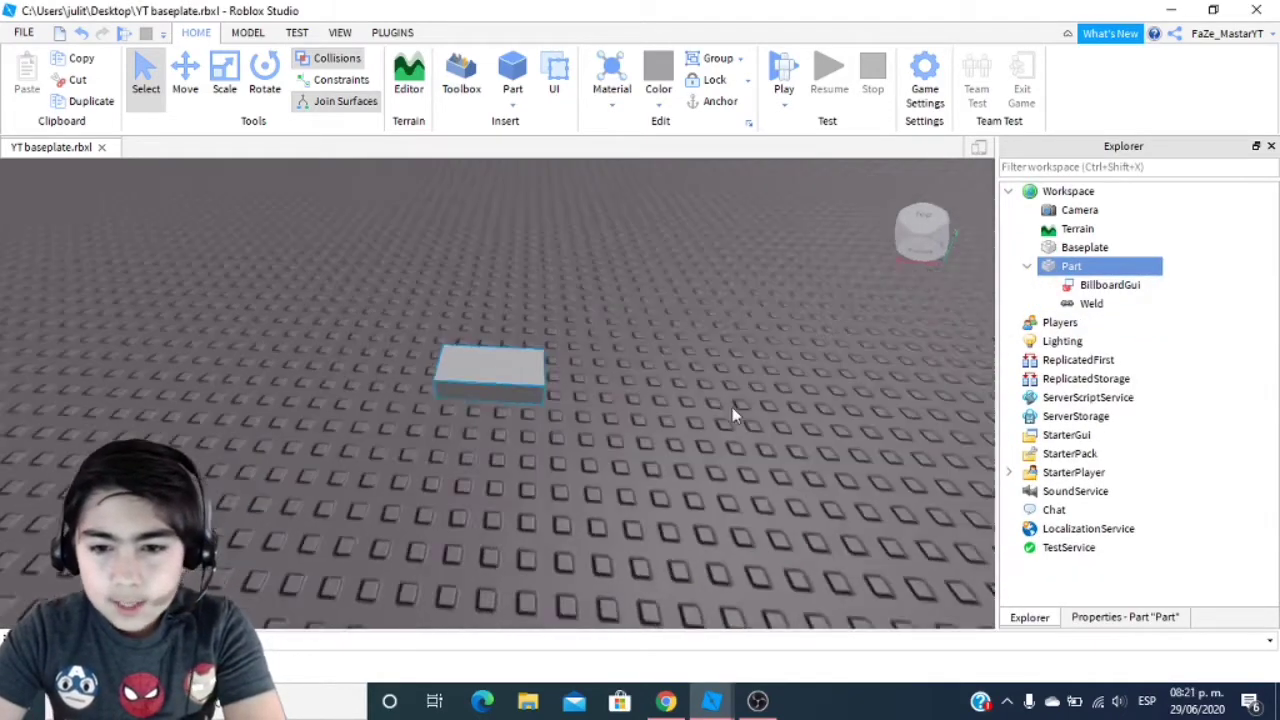
{"action": "left_click", "coordinate": [1095, 286]}
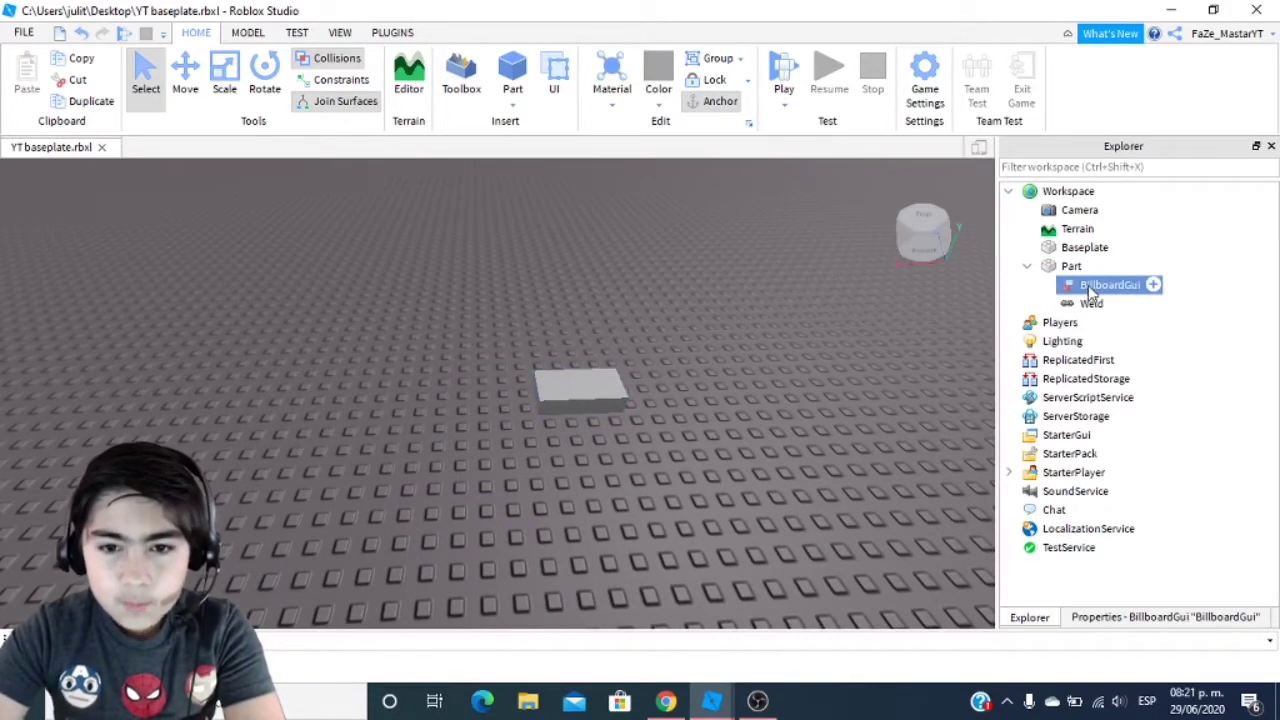
{"action": "left_click", "coordinate": [668, 700]}
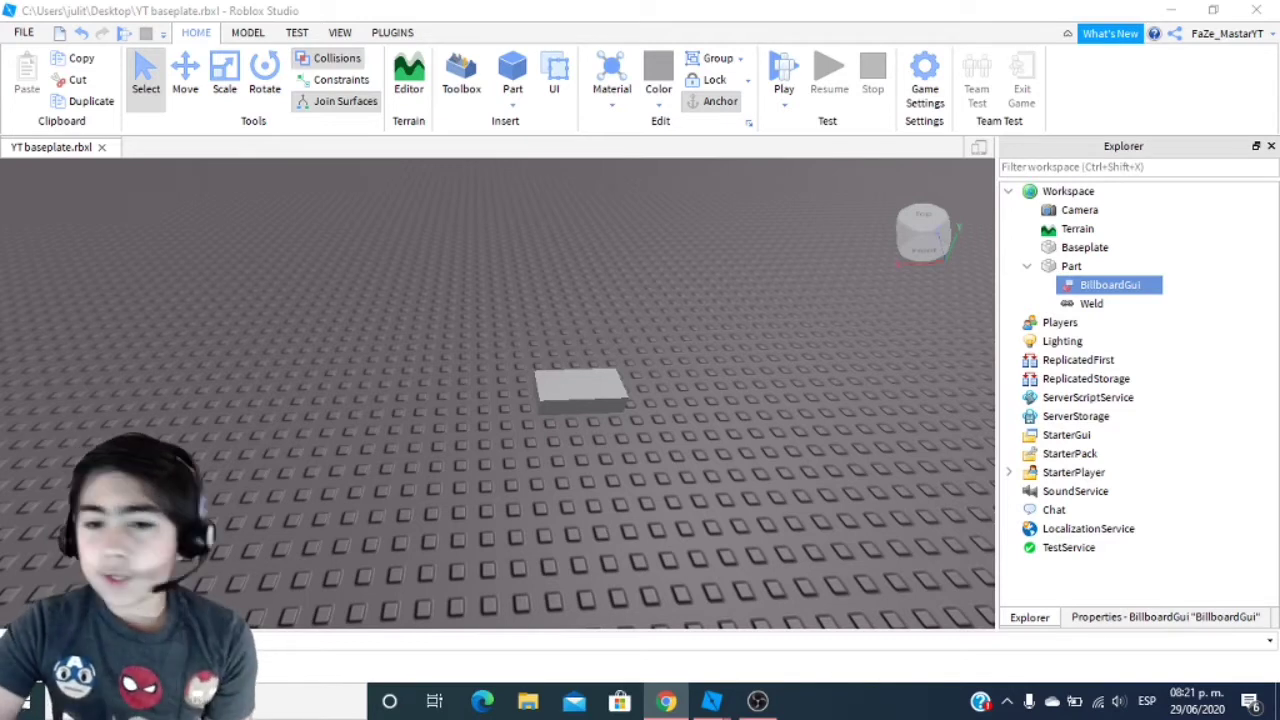
Step: Add a TextLabel child to the BillboardGui from the Insert Object list
{"action": "left_click", "coordinate": [1155, 287]}
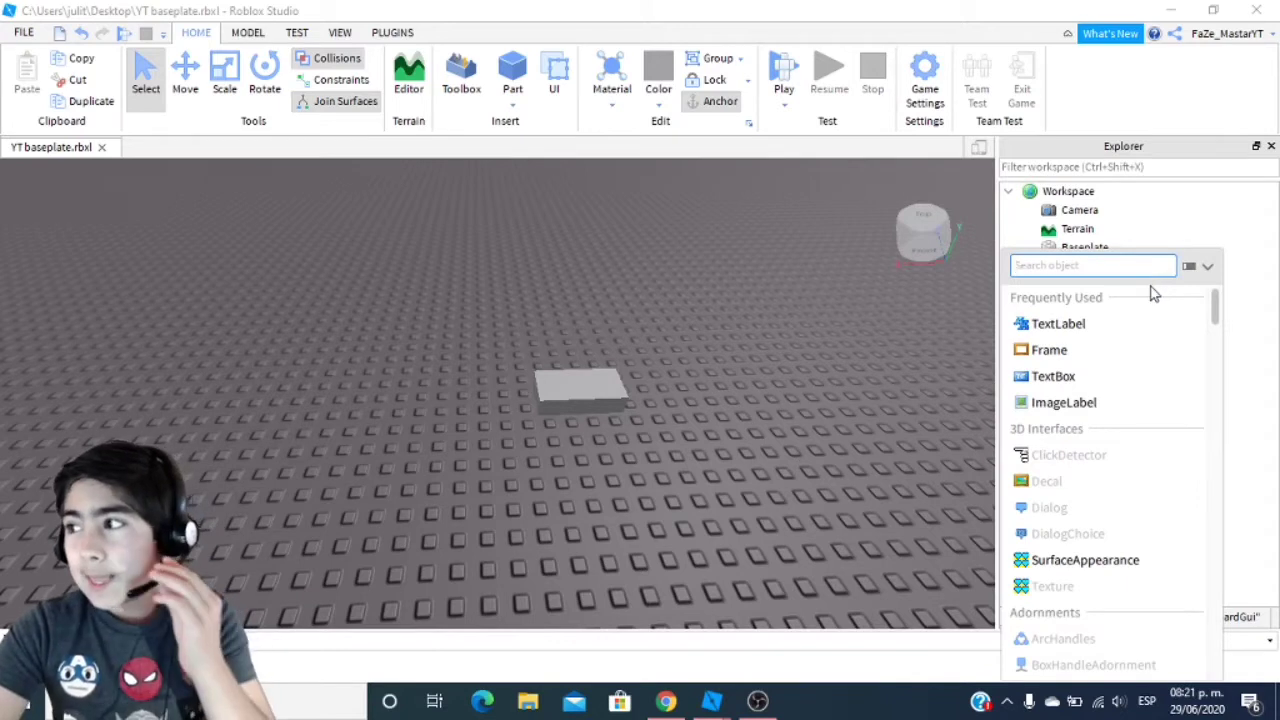
{"action": "left_click", "coordinate": [1040, 323]}
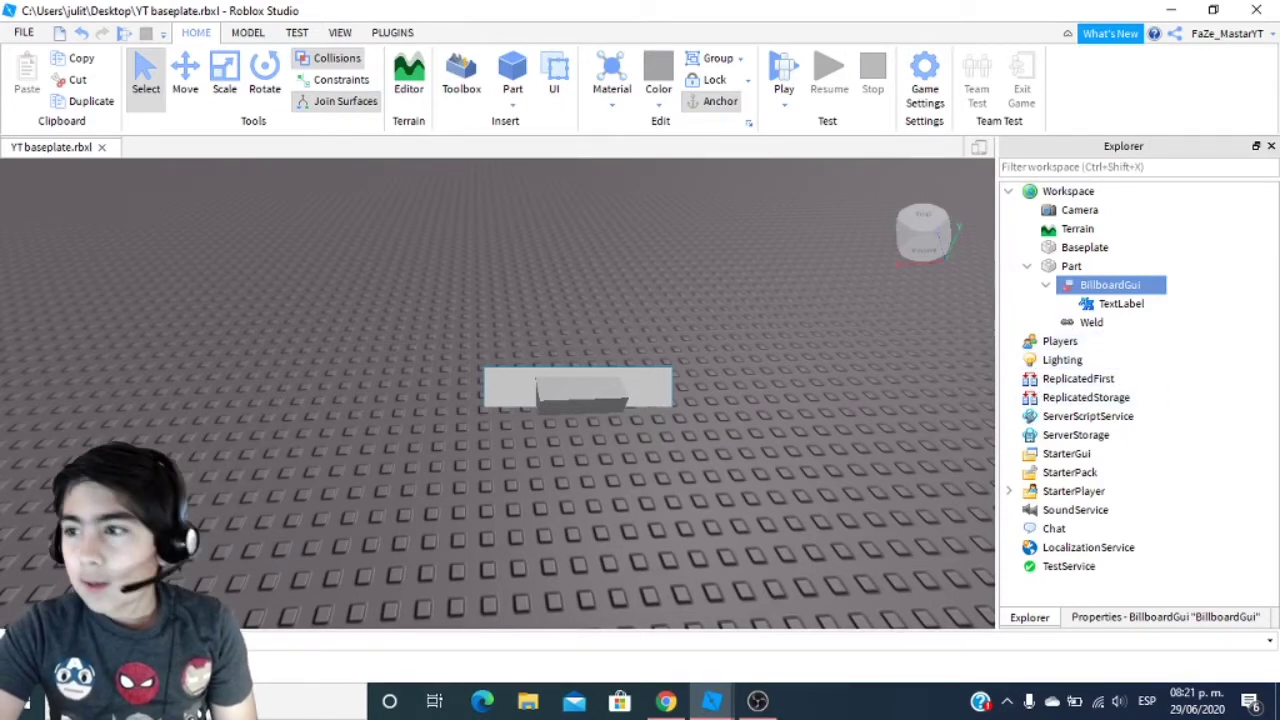
{"action": "key", "text": "alt+Tab"}
{"action": "right_click_drag", "start_coordinate": [703, 473], "coordinate": [704, 473]}
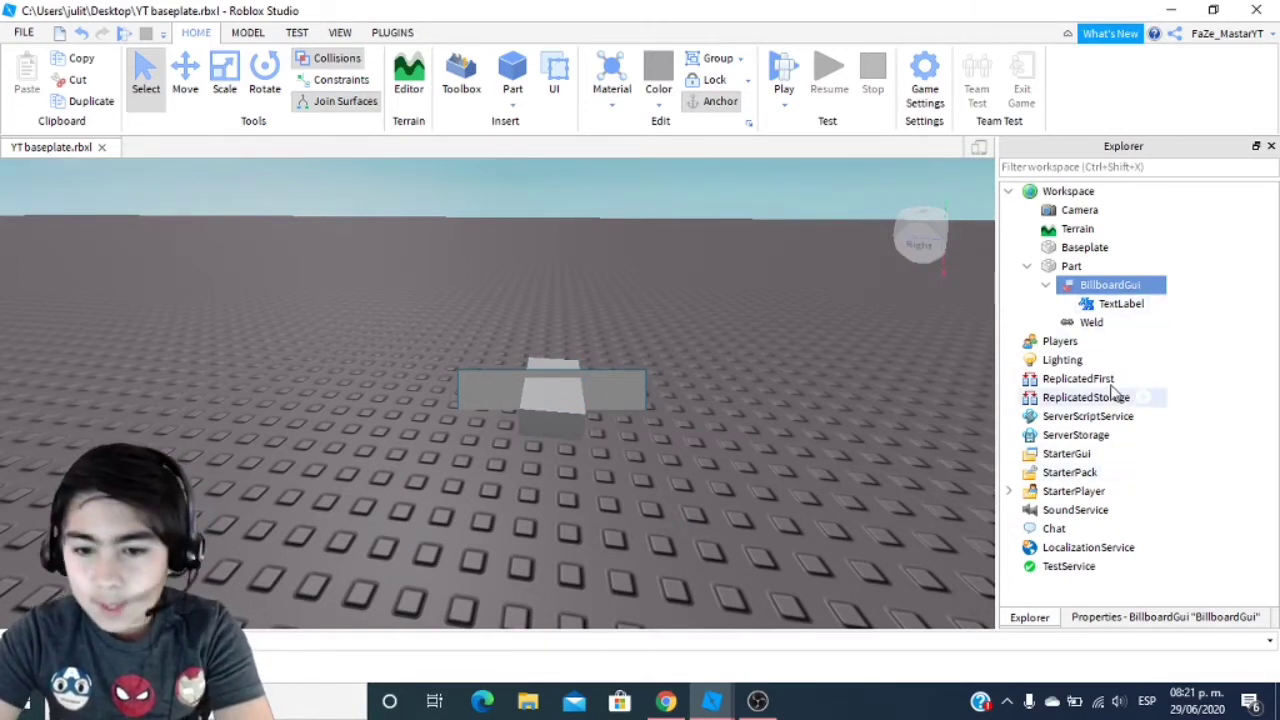
Step: Enable TextScaled in the TextLabel's Text properties
{"action": "left_click", "coordinate": [1110, 308]}
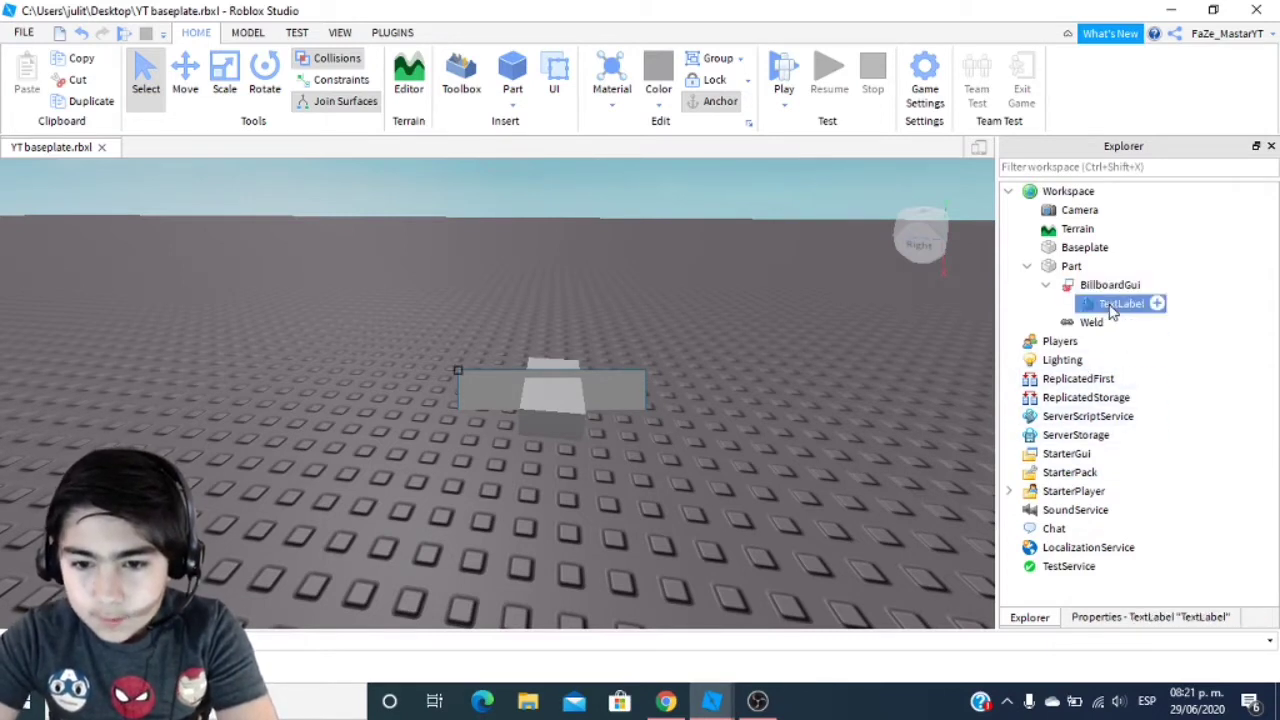
{"action": "left_click", "coordinate": [1138, 617]}
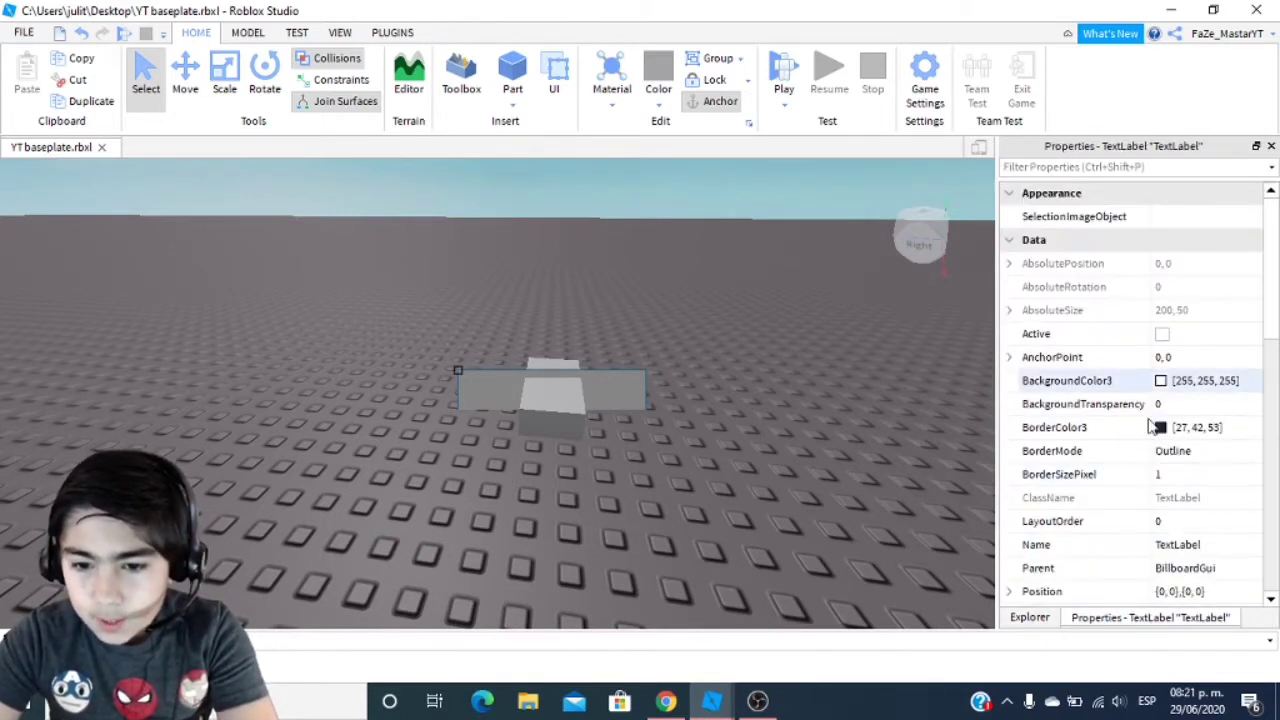
{"action": "scroll", "coordinate": [1090, 512], "scroll_direction": "down", "scroll_amount": 3}
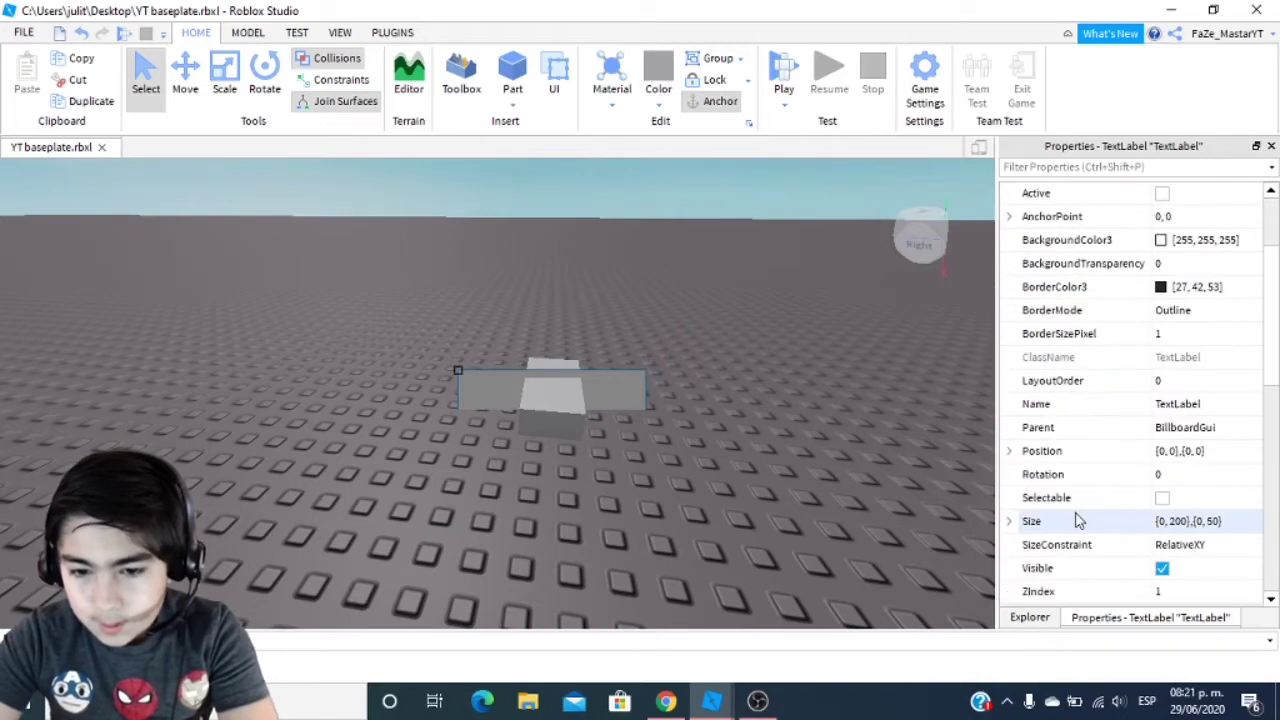
{"action": "scroll", "coordinate": [1072, 490], "scroll_direction": "down", "scroll_amount": 3}
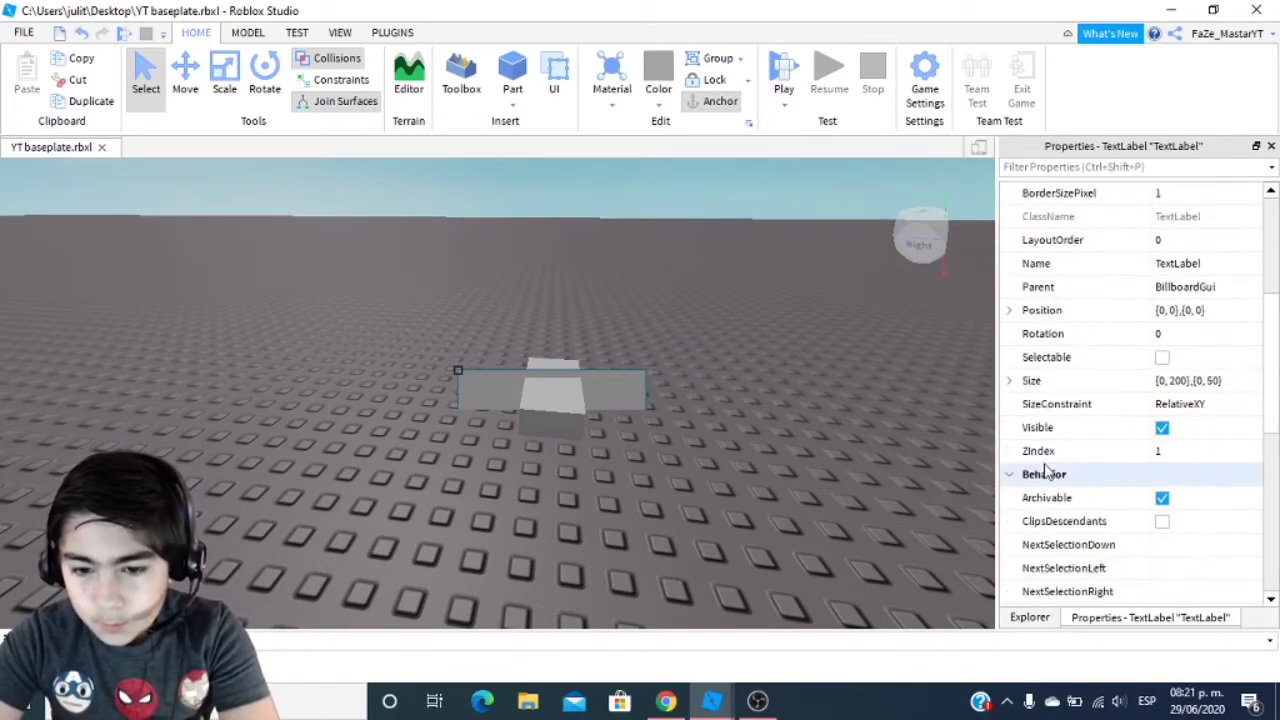
{"action": "scroll", "coordinate": [1075, 500], "scroll_direction": "down", "scroll_amount": 7}
{"action": "left_click", "coordinate": [1158, 477]}
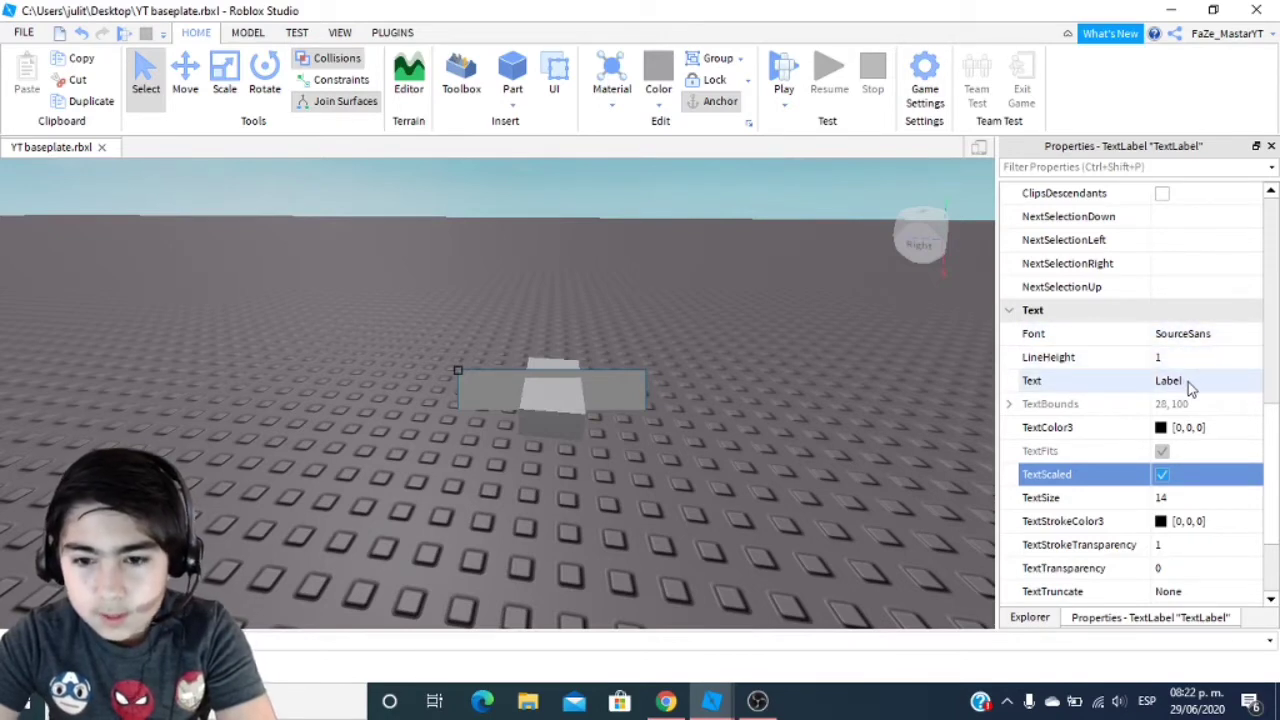
{"action": "scroll", "coordinate": [1054, 426], "scroll_direction": "up", "scroll_amount": 5}
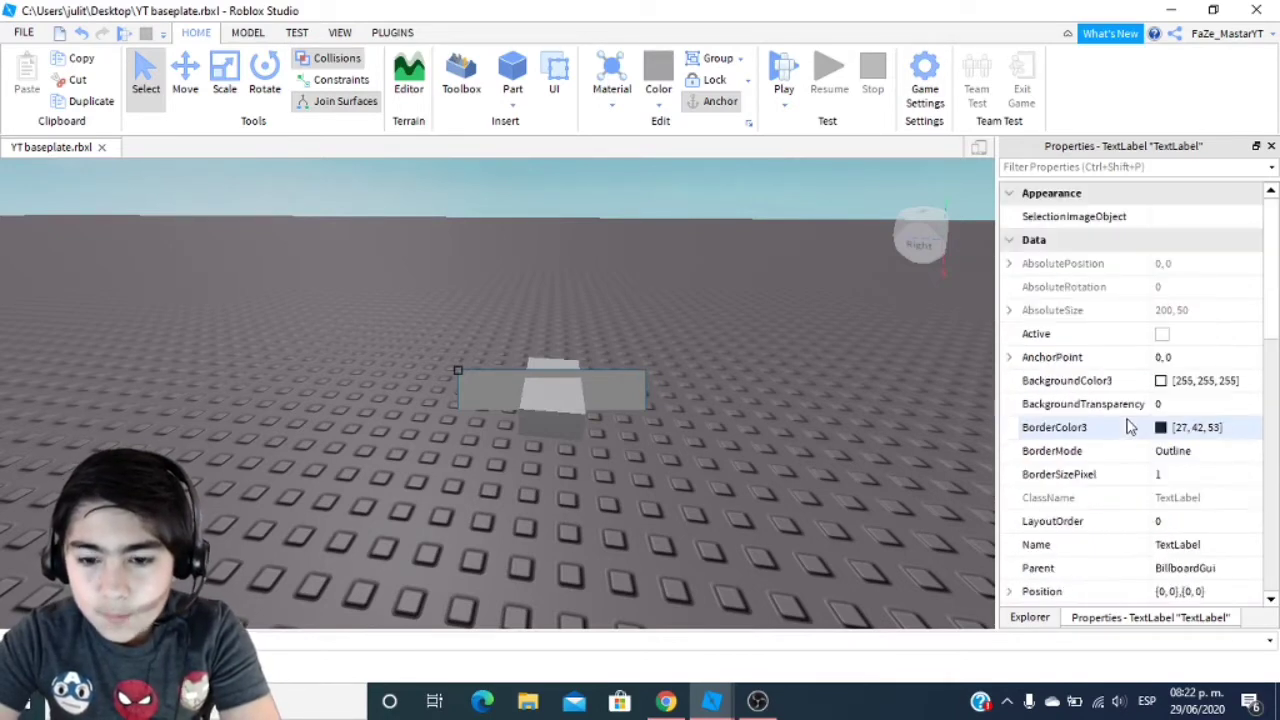
{"action": "left_click", "coordinate": [1030, 618]}
{"action": "left_click", "coordinate": [1110, 285]}
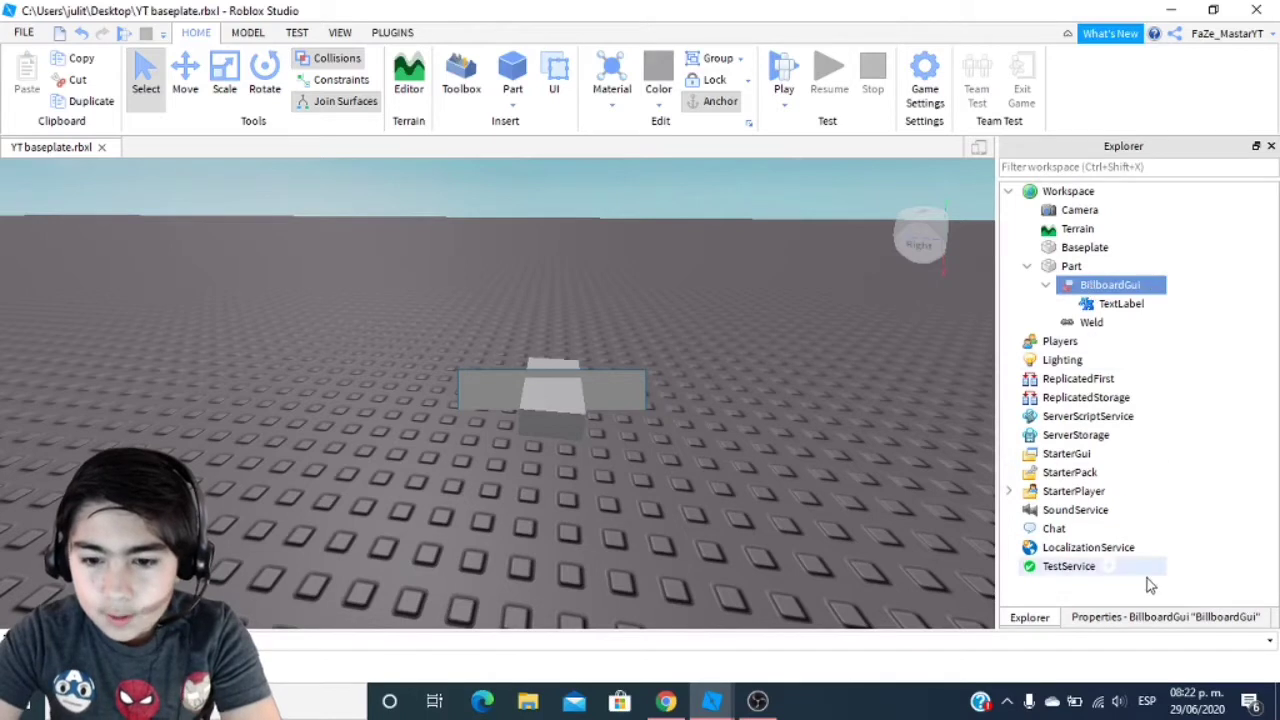
Step: Set the BillboardGui's StudsOffset to 0, 2.5, 0
{"action": "left_click", "coordinate": [1160, 618]}
{"action": "scroll", "coordinate": [1070, 497], "scroll_direction": "down", "scroll_amount": 3}
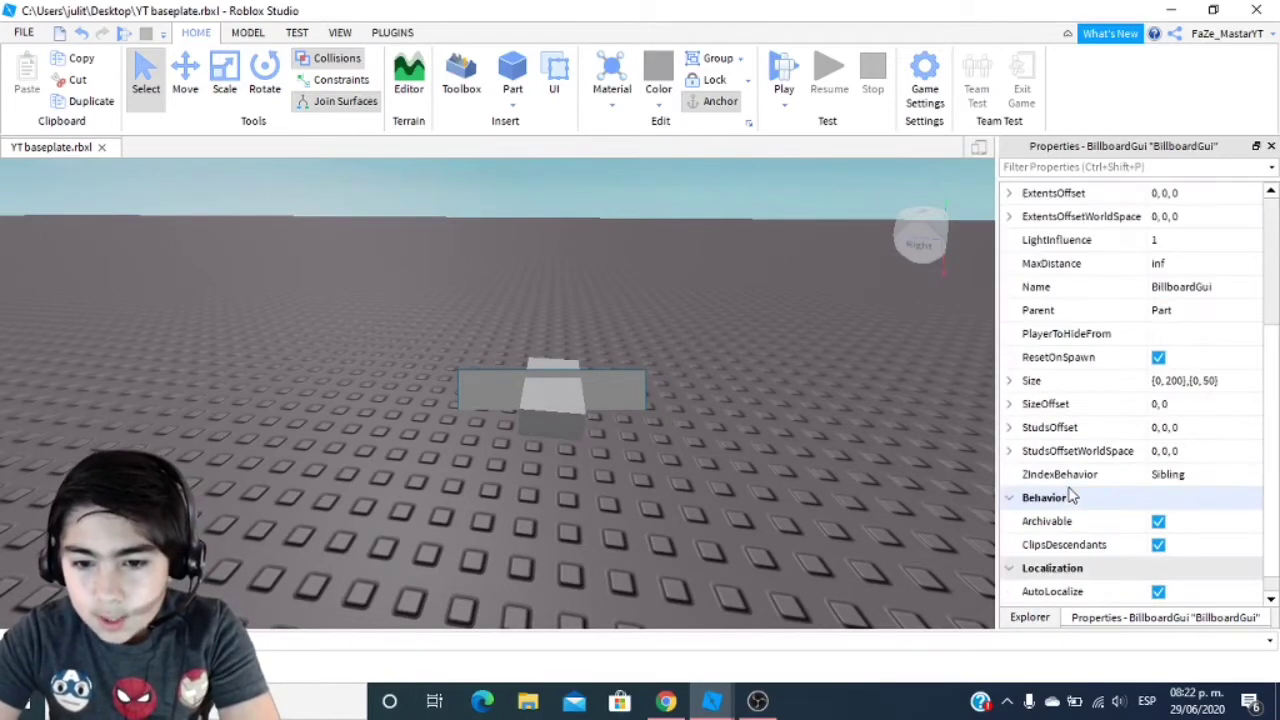
{"action": "scroll", "coordinate": [1070, 490], "scroll_direction": "down", "scroll_amount": 1}
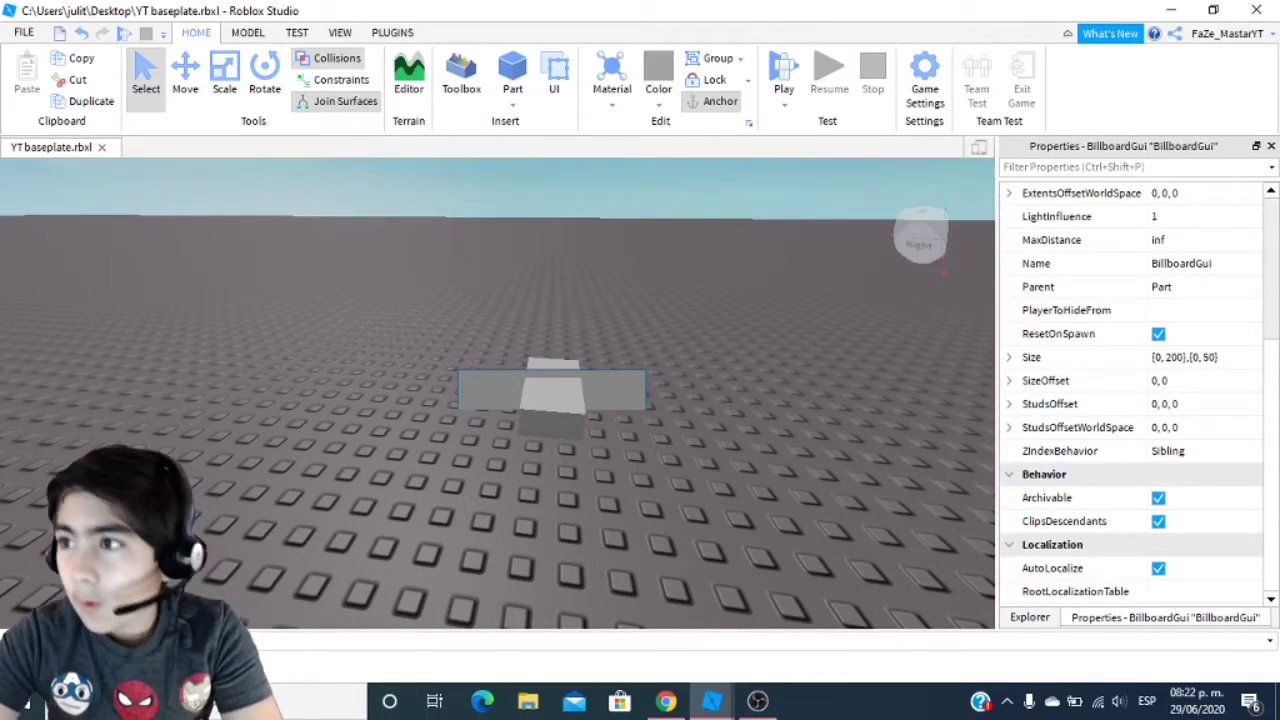
{"action": "left_click", "coordinate": [665, 701]}
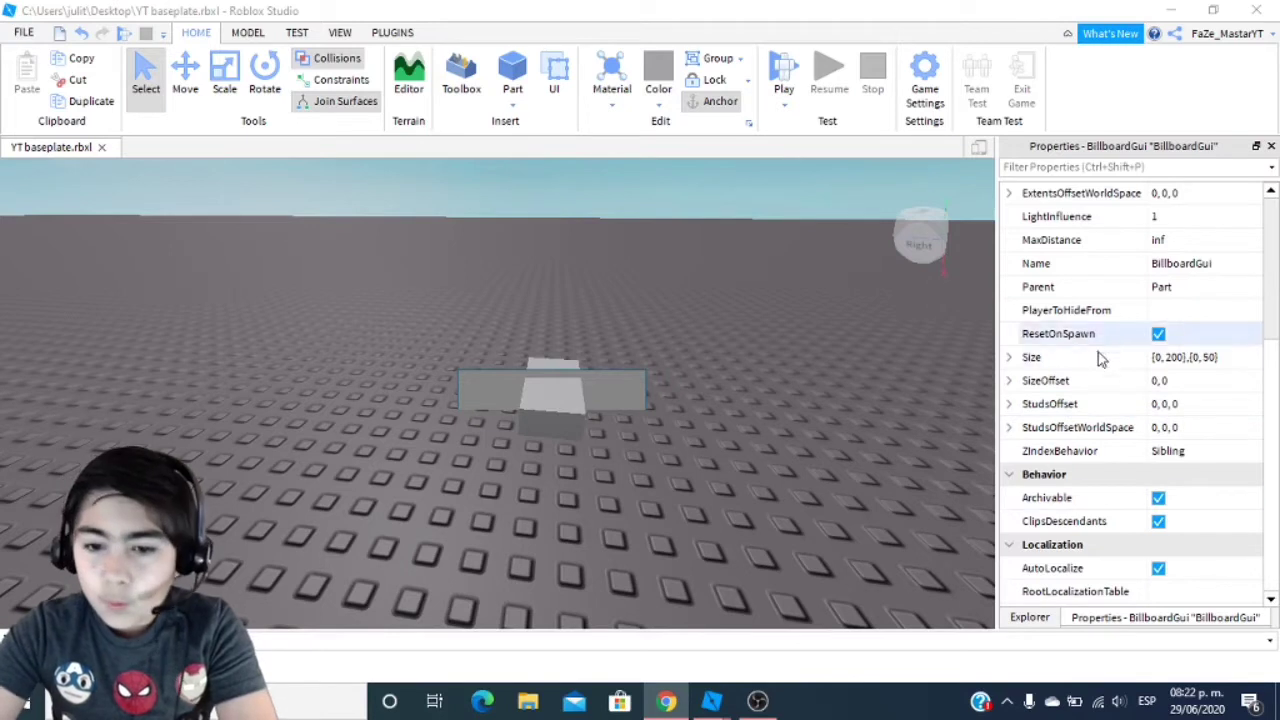
{"action": "left_click", "coordinate": [1171, 405]}
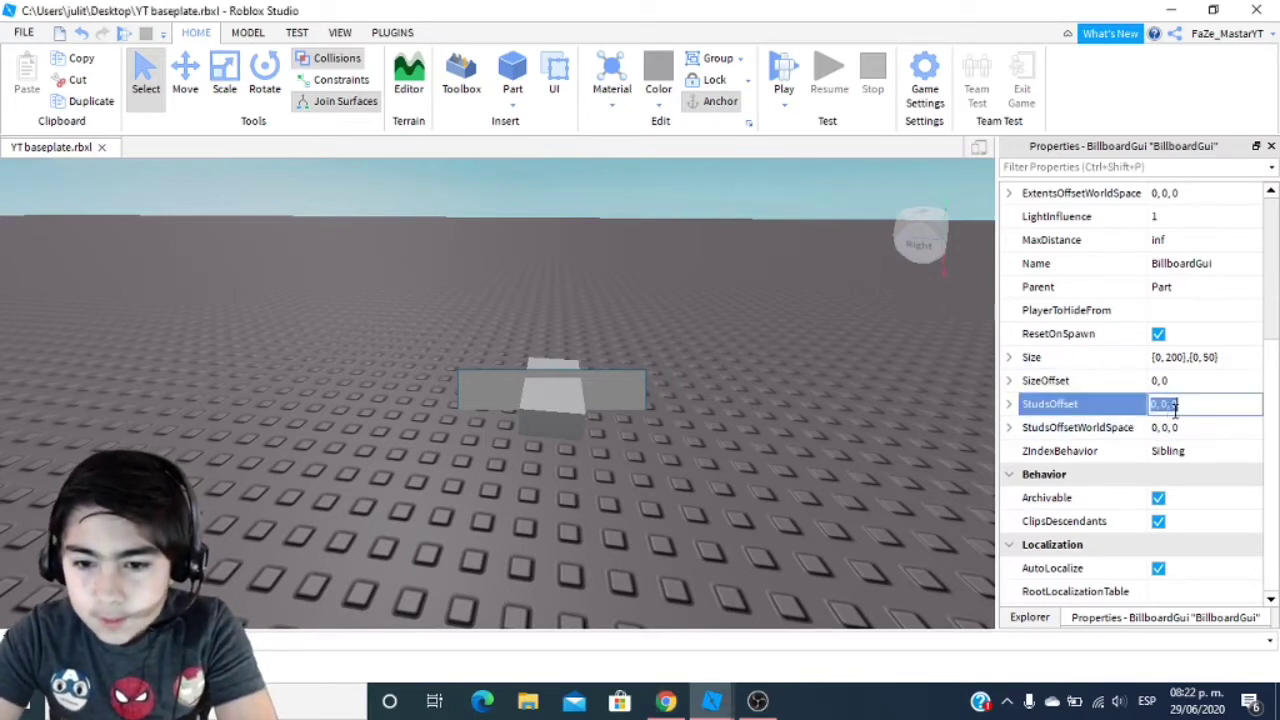
{"action": "left_click", "coordinate": [1165, 404]}
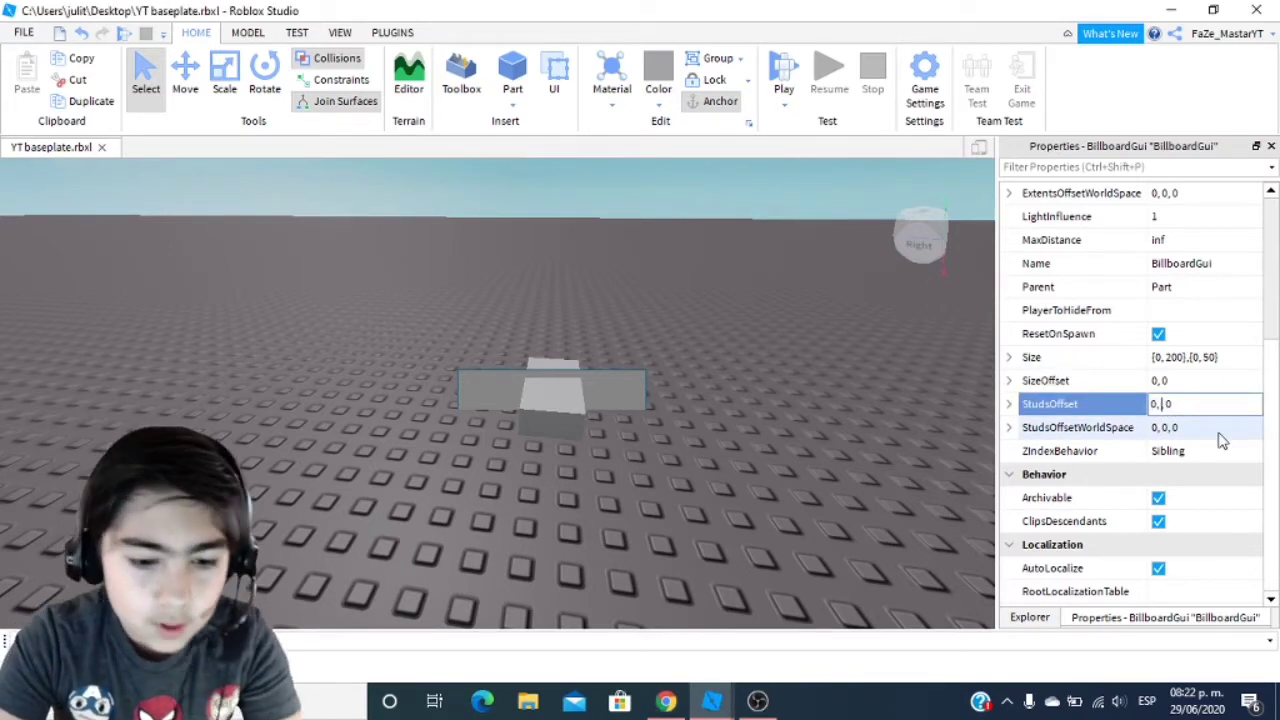
{"action": "type", "text": "2.5"}
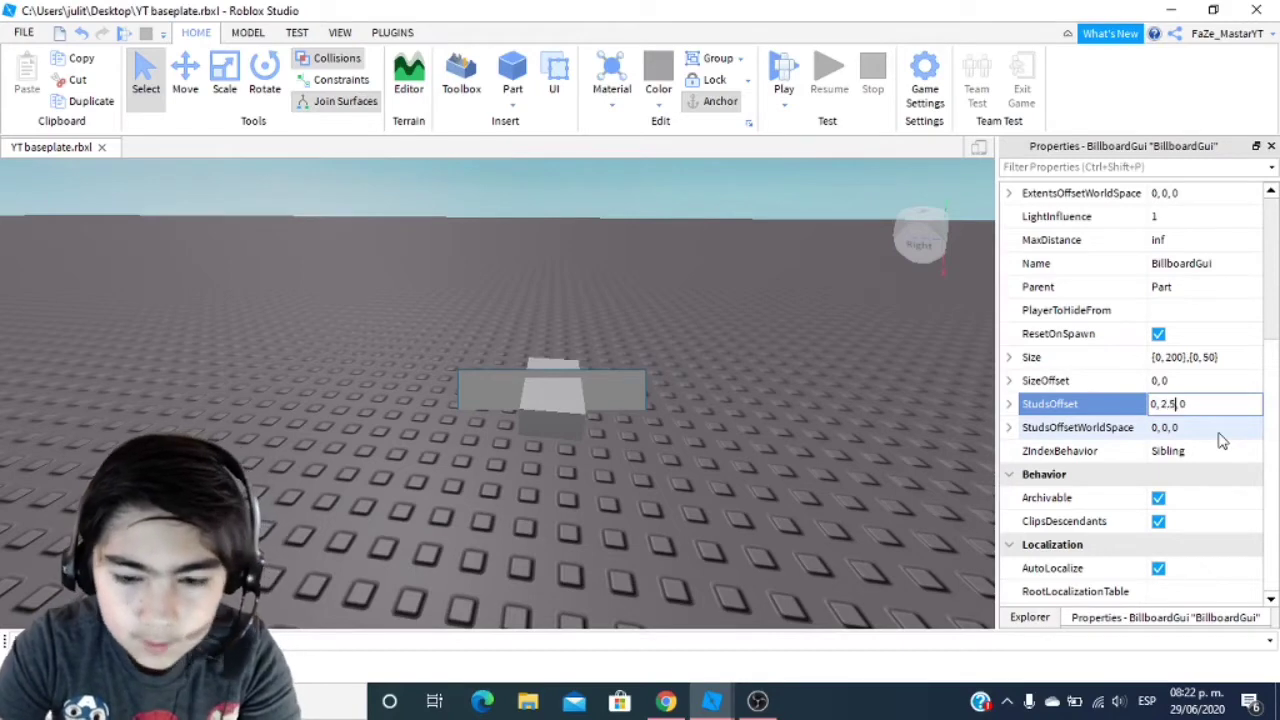
{"action": "key", "text": "Return"}
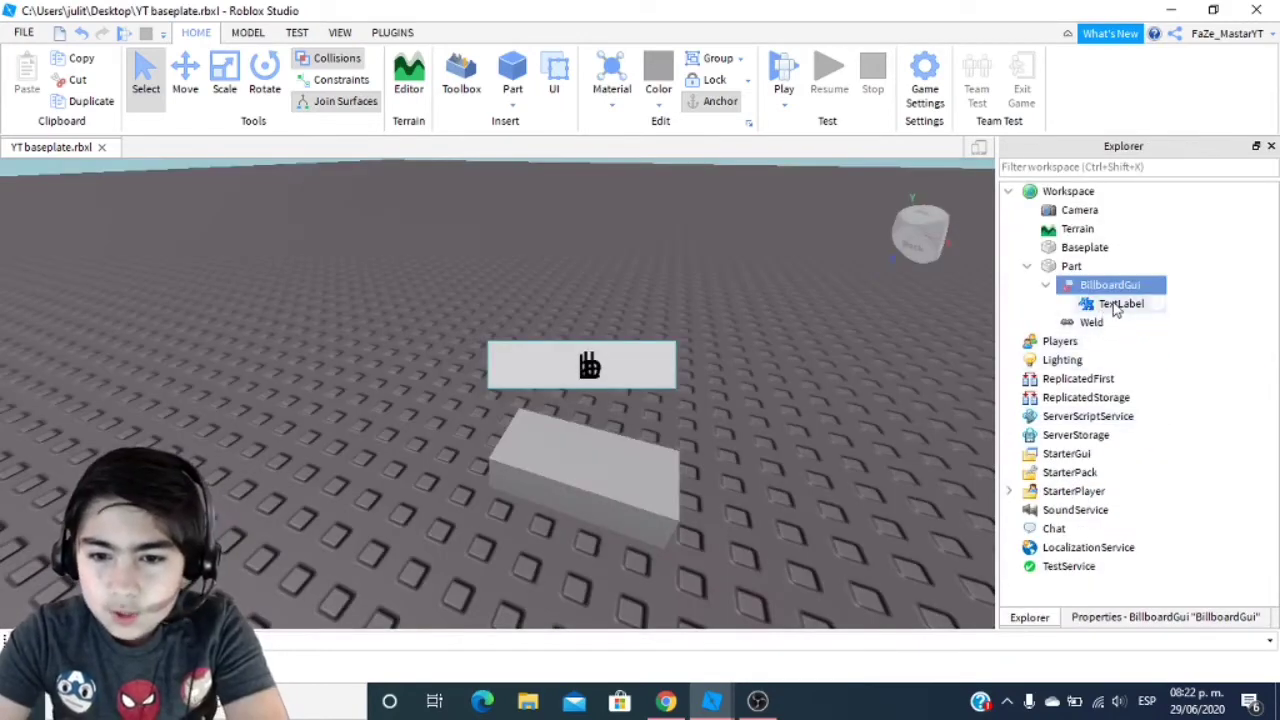
Step: Set the TextLabel's BackgroundTransparency to 1
{"action": "left_click_drag", "start_coordinate": [1110, 303], "coordinate": [1113, 308]}
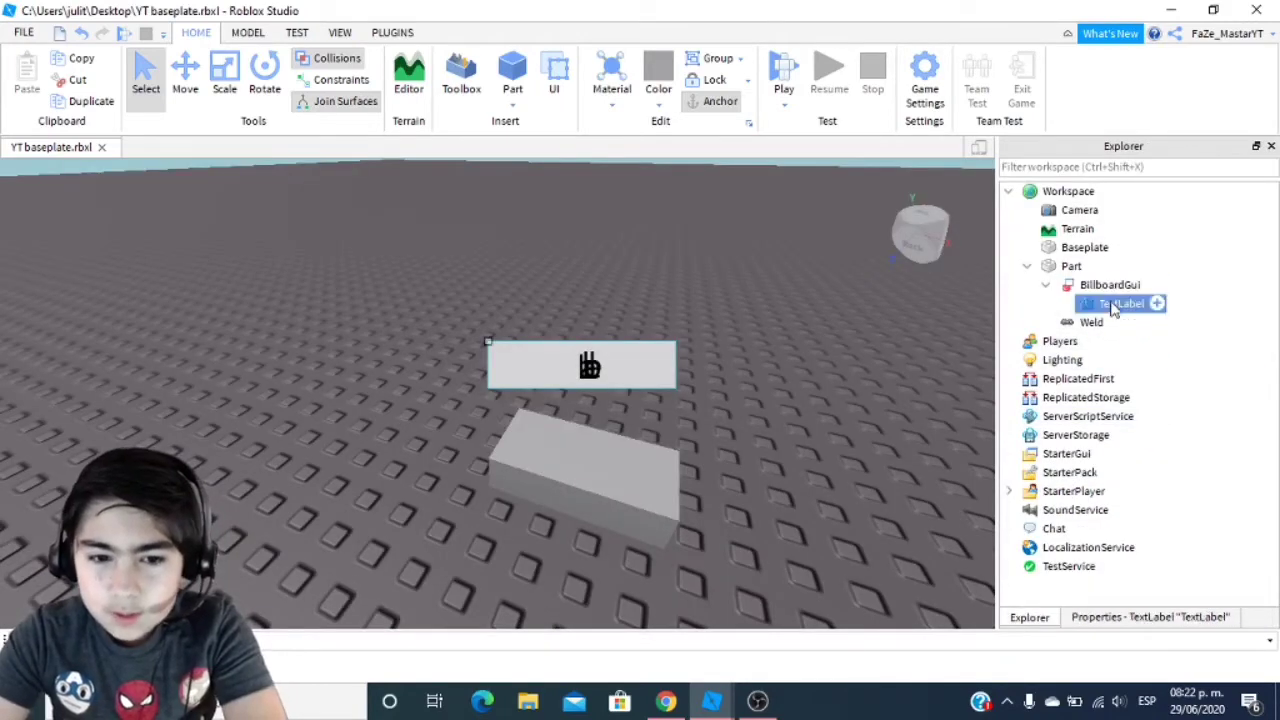
{"action": "left_click", "coordinate": [1125, 617]}
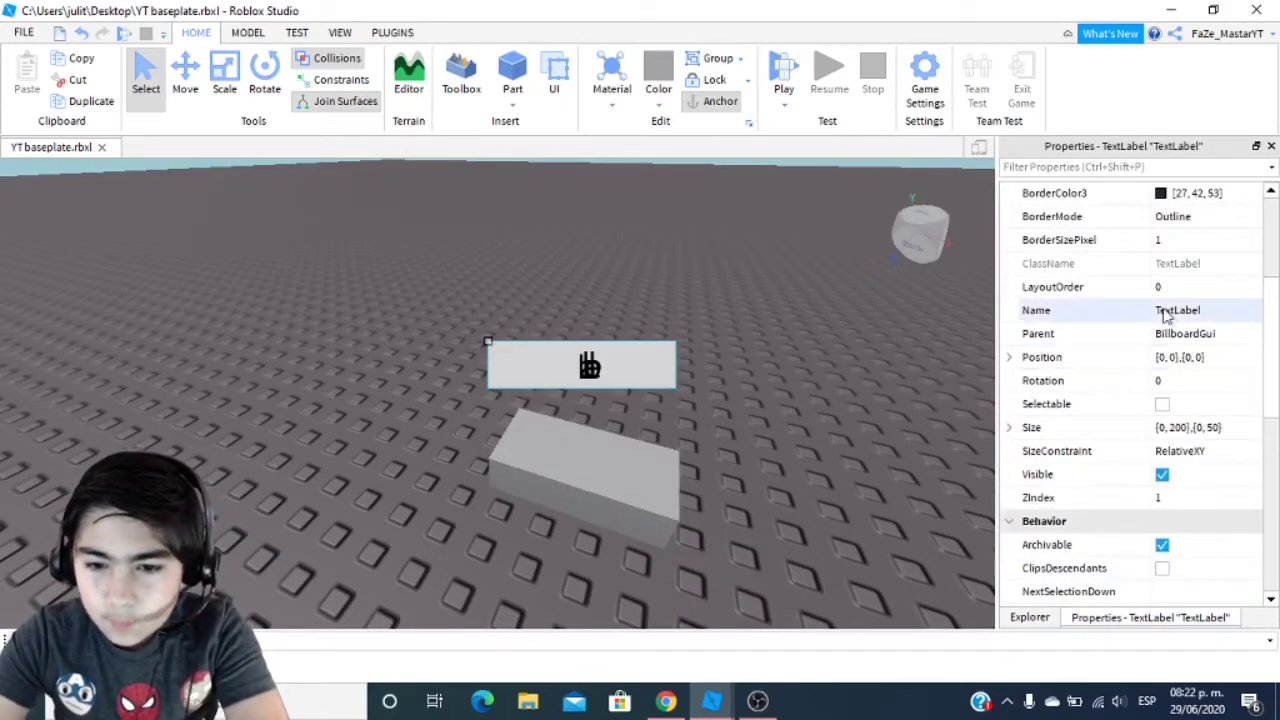
{"action": "scroll", "coordinate": [1155, 420], "scroll_direction": "up", "scroll_amount": 5}
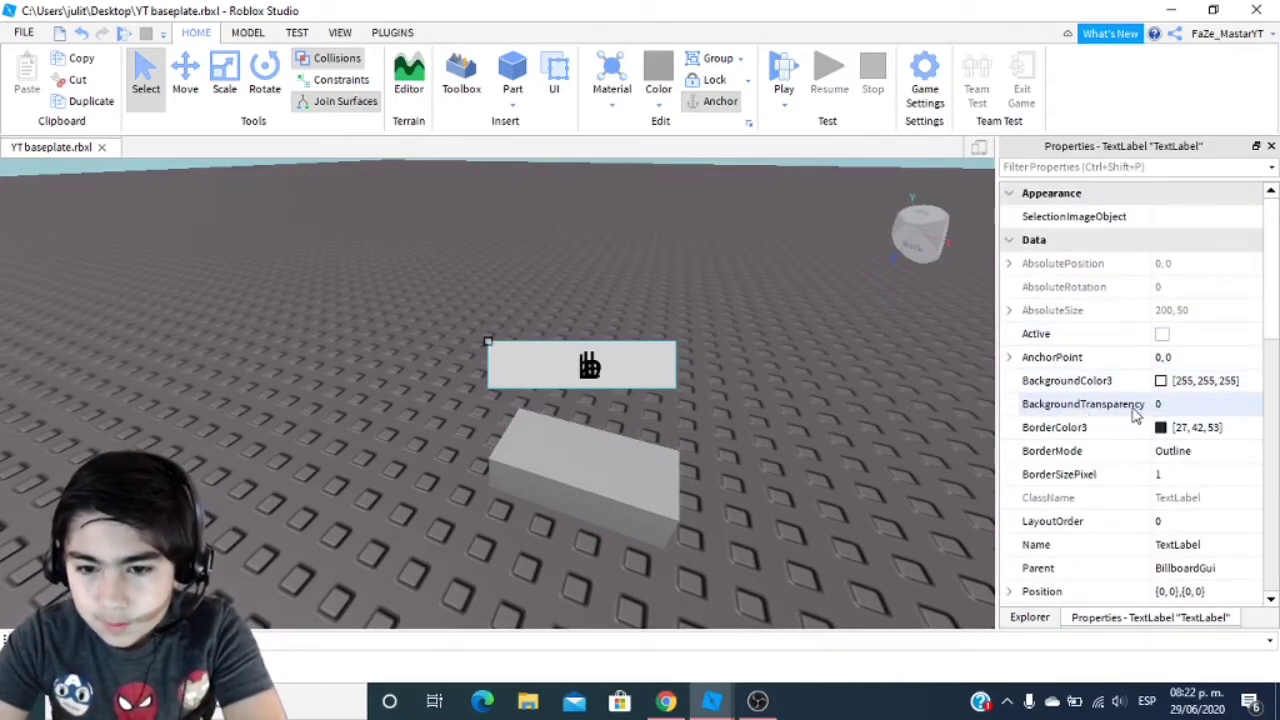
{"action": "left_click", "coordinate": [1165, 404]}
{"action": "type", "text": "1"}
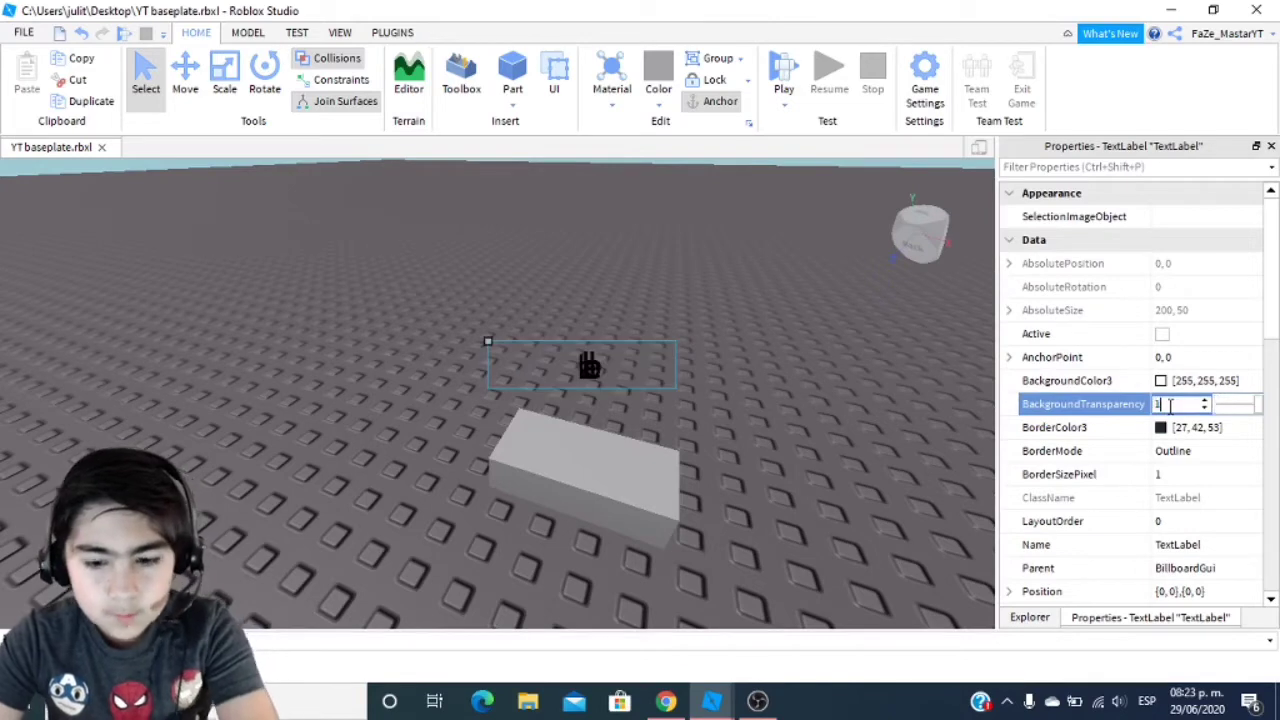
{"action": "key", "text": "Return"}
Step: Change the TextLabel's Text from 'Label' to 'Developer'
{"action": "scroll", "coordinate": [1110, 412], "scroll_direction": "down", "scroll_amount": 4}
{"action": "scroll", "coordinate": [1110, 412], "scroll_direction": "down", "scroll_amount": 2}
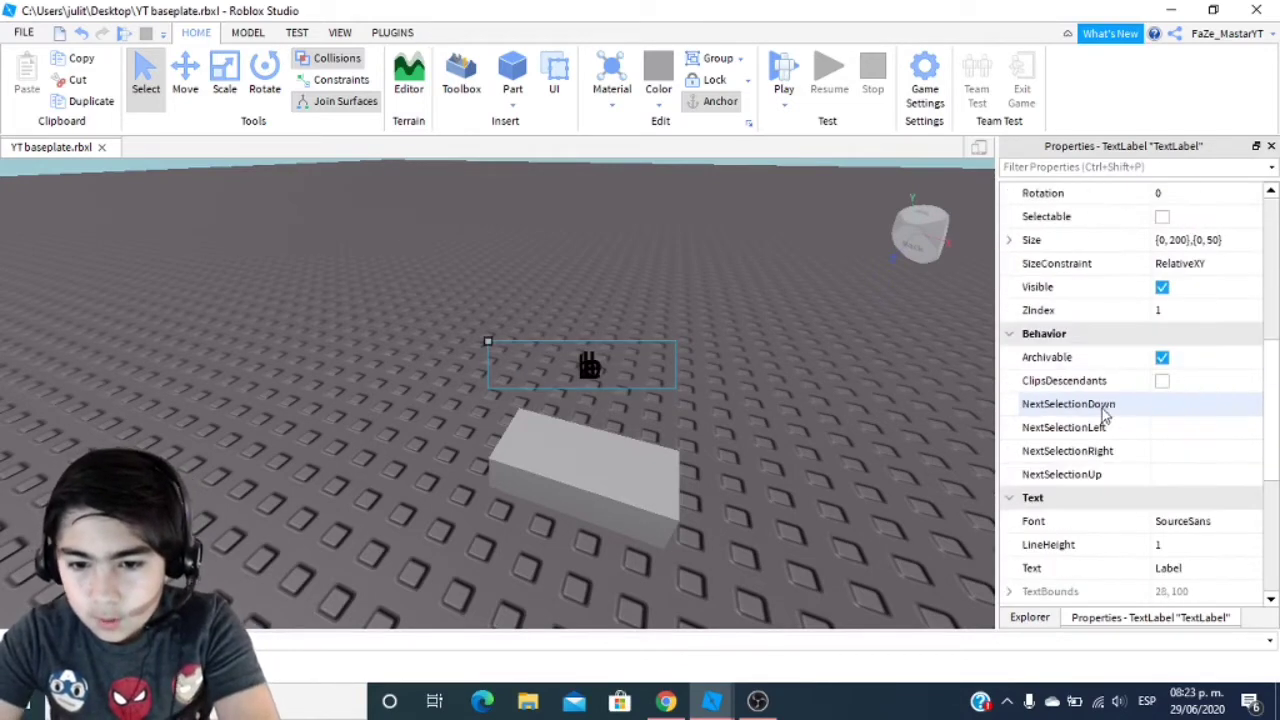
{"action": "scroll", "coordinate": [1063, 408], "scroll_direction": "down", "scroll_amount": 2}
{"action": "left_click", "coordinate": [1165, 427]}
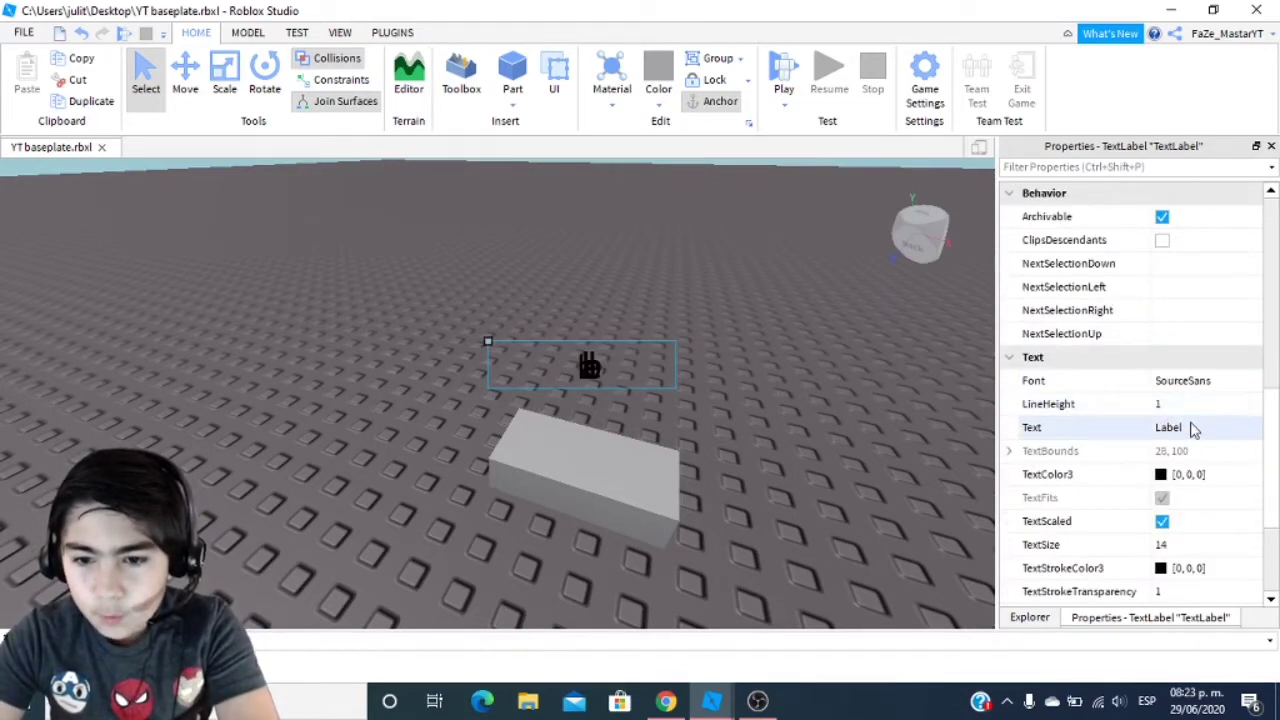
{"action": "type", "text": "D"}
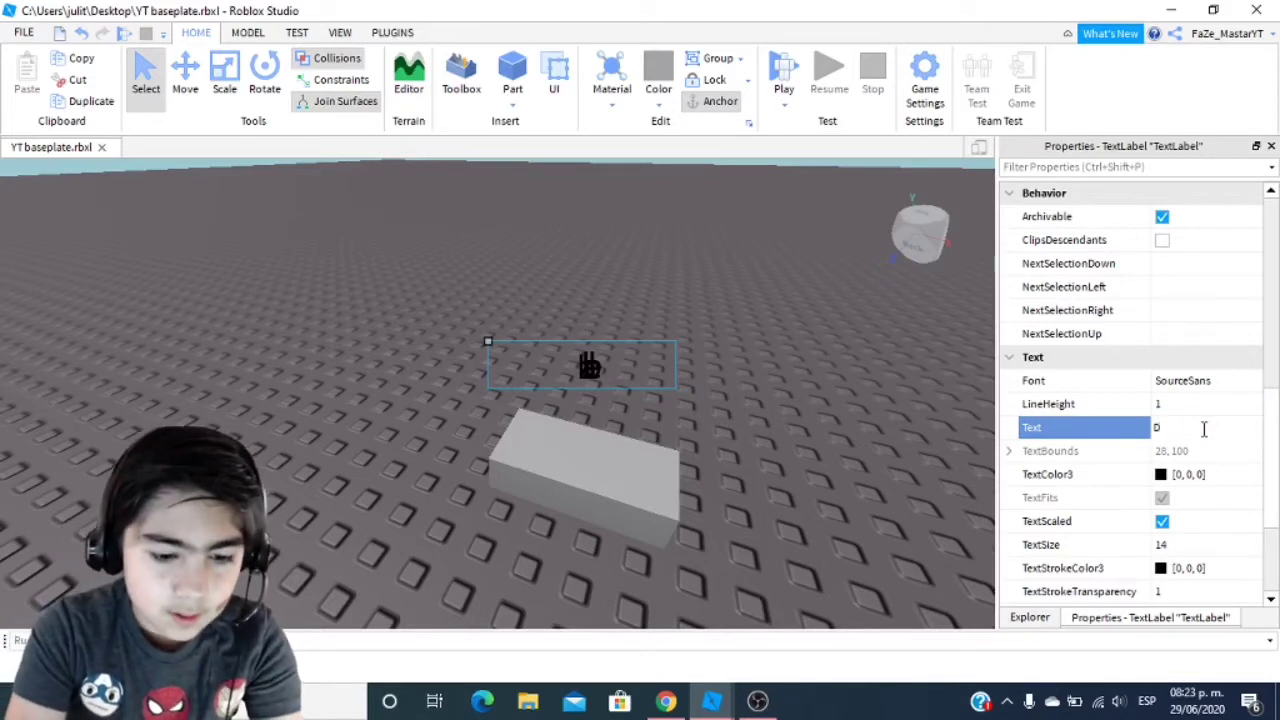
{"action": "type", "text": "eveloper"}
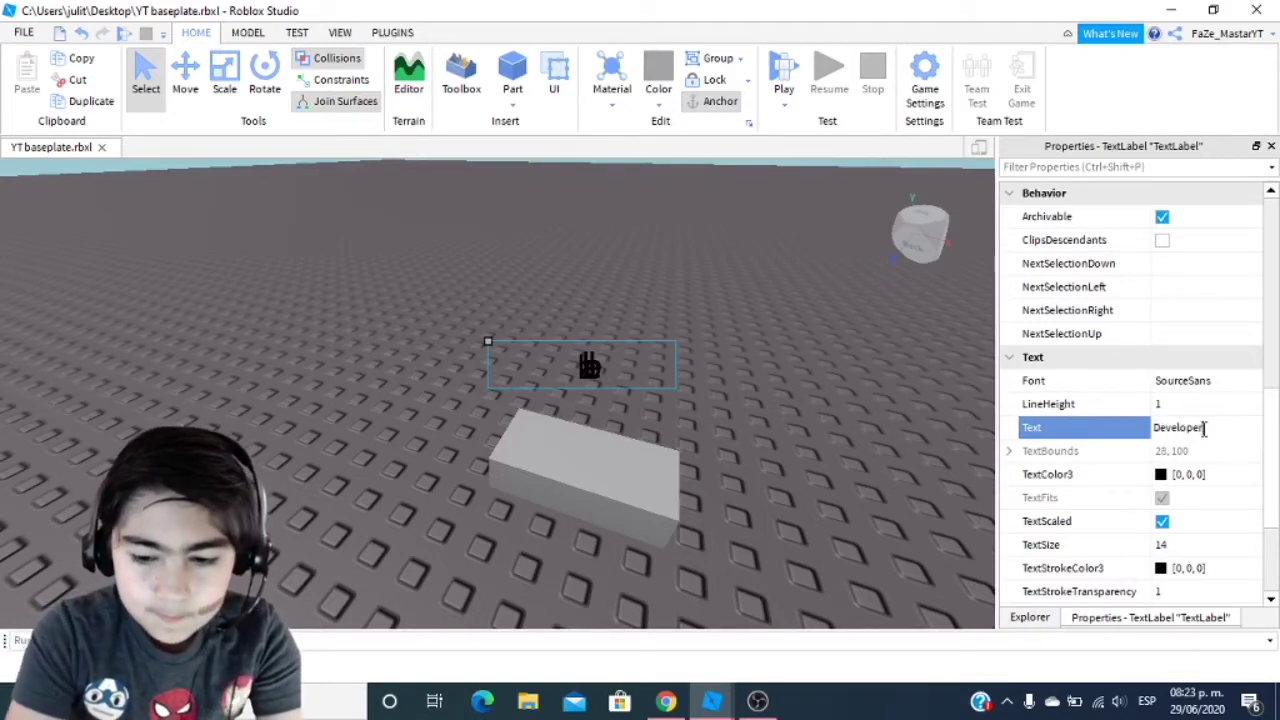
{"action": "key", "text": "Return"}
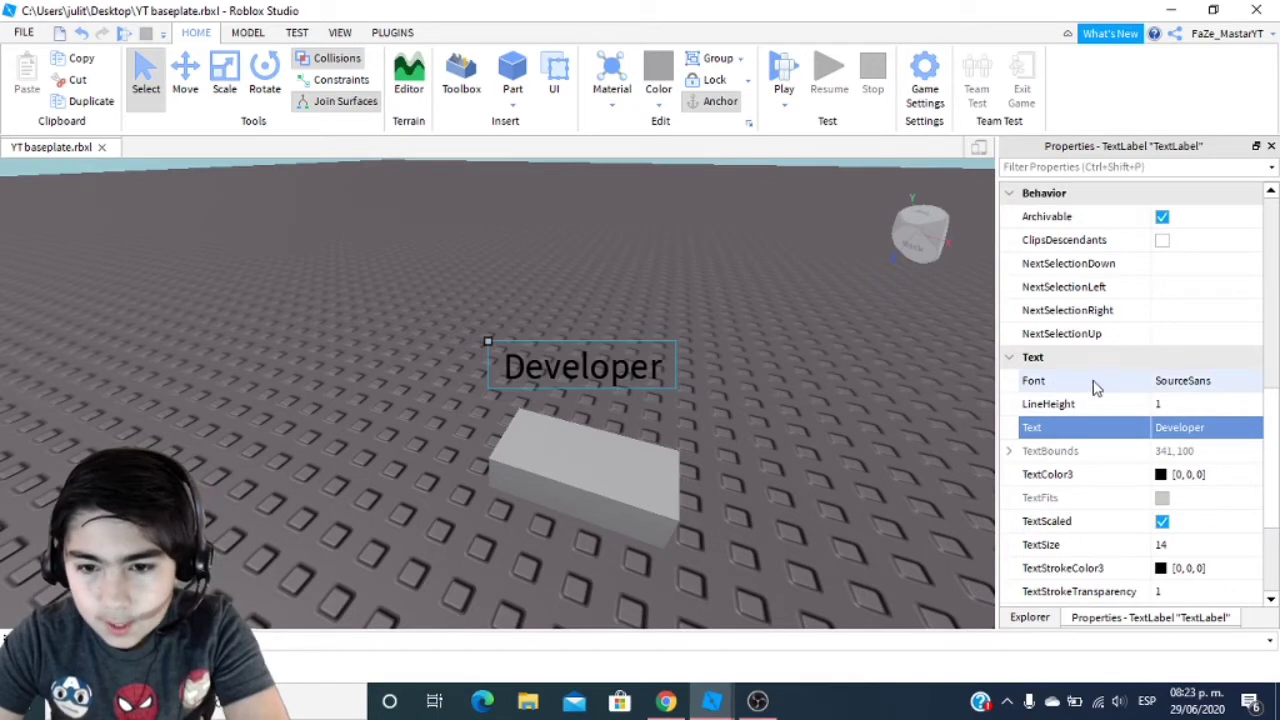
{"action": "scroll", "coordinate": [1095, 390], "scroll_direction": "down", "scroll_amount": 2}
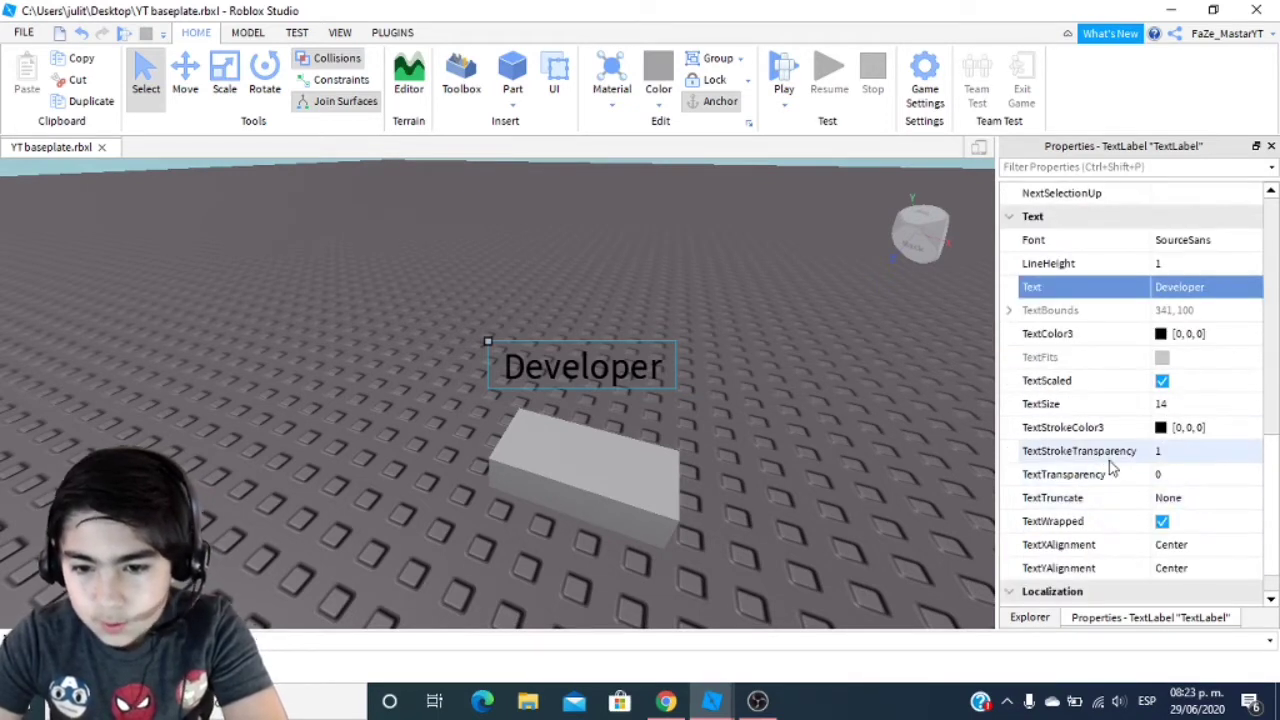
{"action": "left_click", "coordinate": [665, 700]}
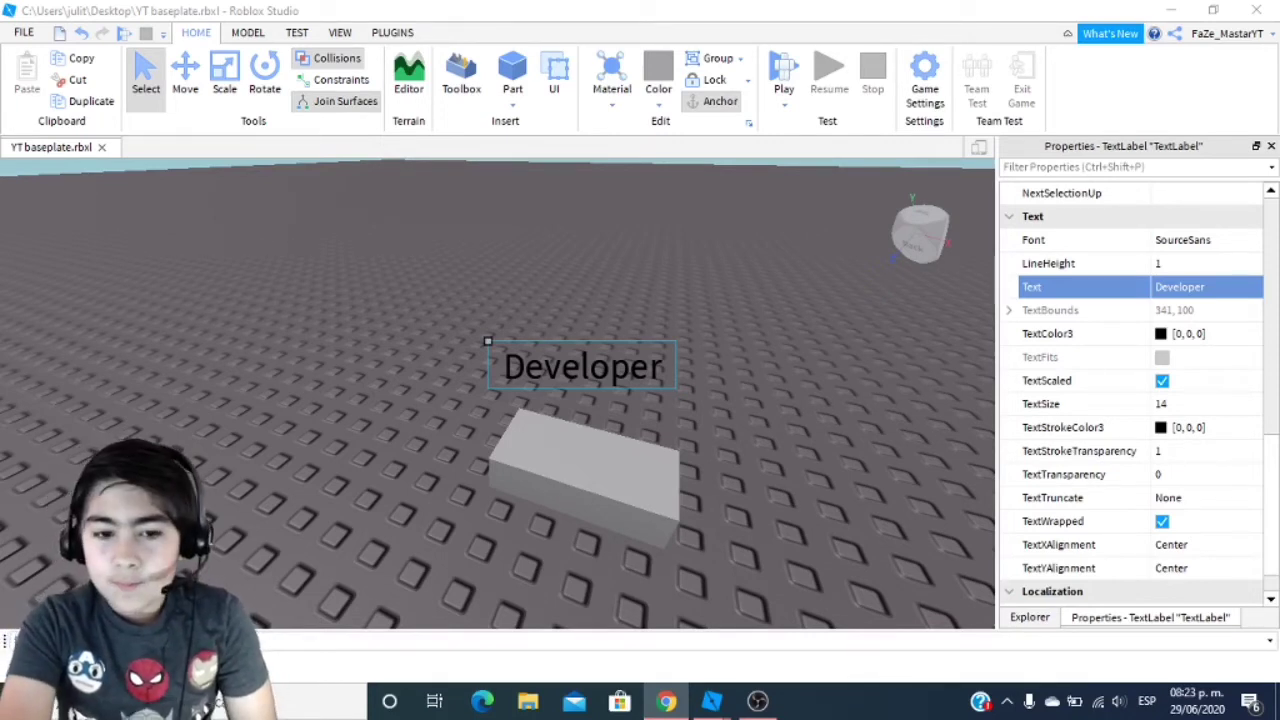
Step: Set the label's TextColor3 to yellow (252, 255, 26)
{"action": "left_click", "coordinate": [1161, 335]}
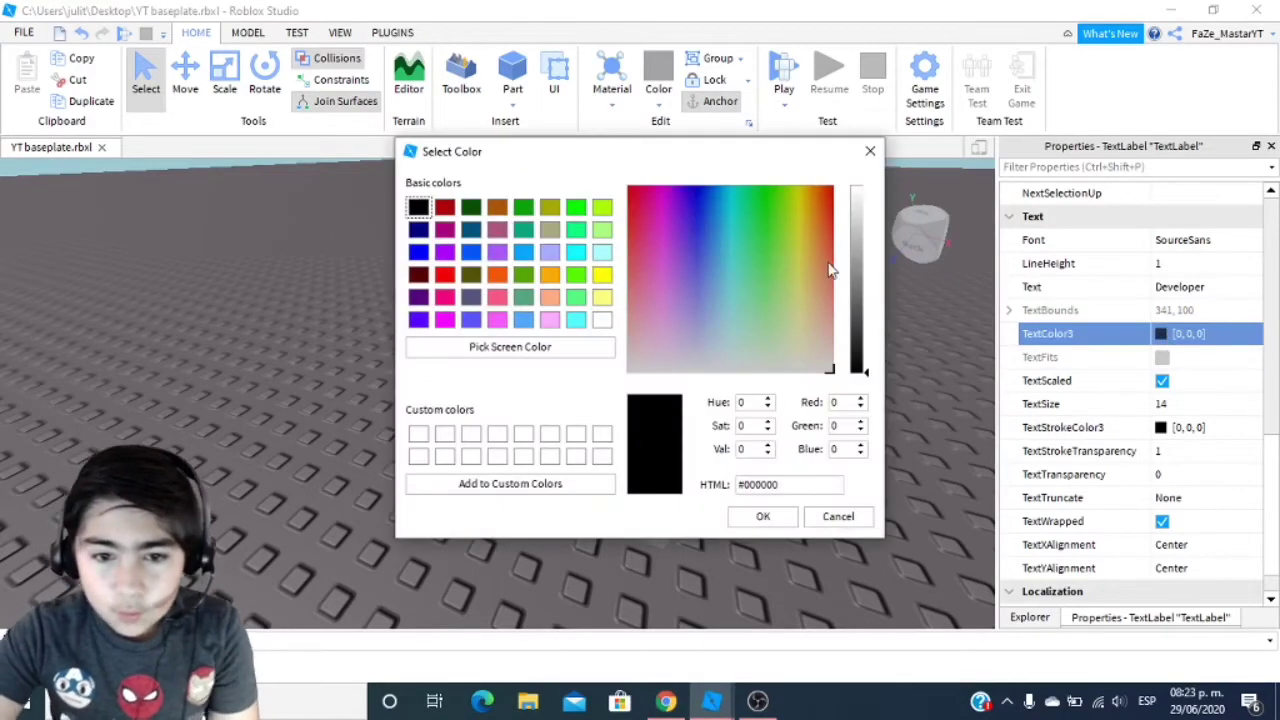
{"action": "left_click_drag", "start_coordinate": [738, 228], "coordinate": [799, 237]}
{"action": "left_click", "coordinate": [603, 277]}
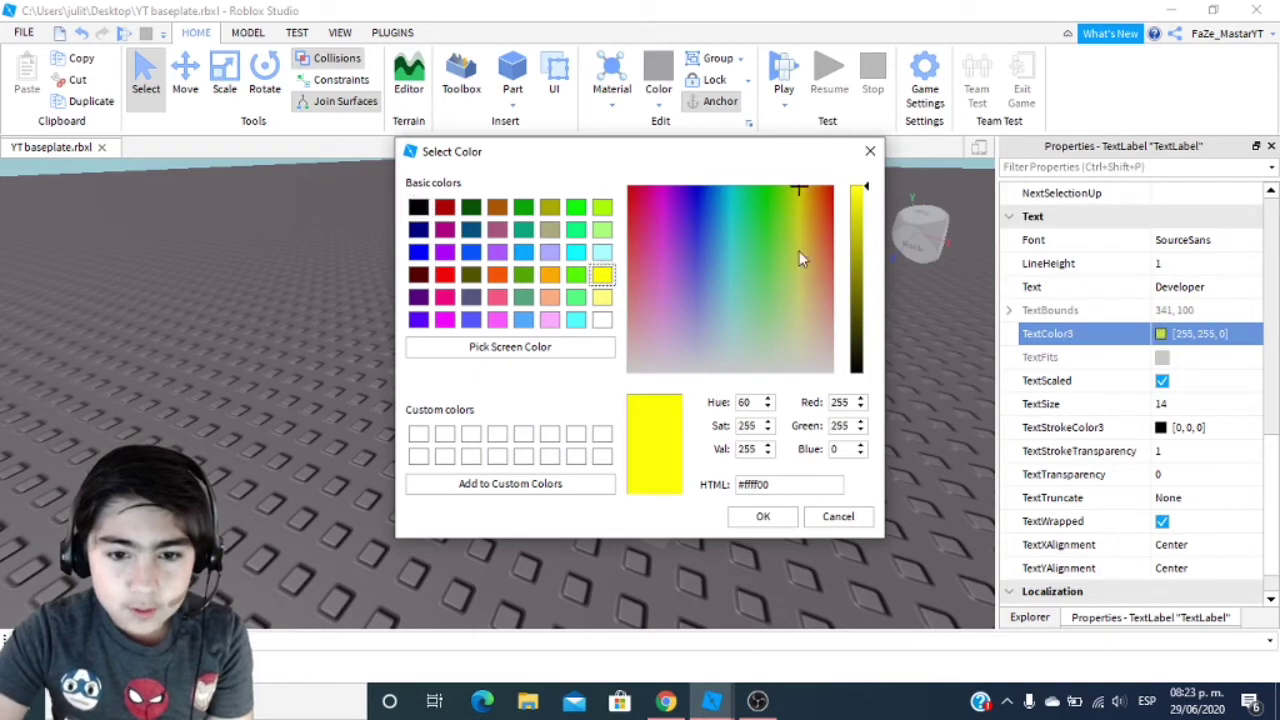
{"action": "mouse_move", "coordinate": [801, 190]}
{"action": "left_mouse_down"}
{"action": "mouse_move", "coordinate": [809, 248]}
{"action": "mouse_move", "coordinate": [797, 243]}
{"action": "mouse_move", "coordinate": [798, 207]}
{"action": "left_mouse_up"}
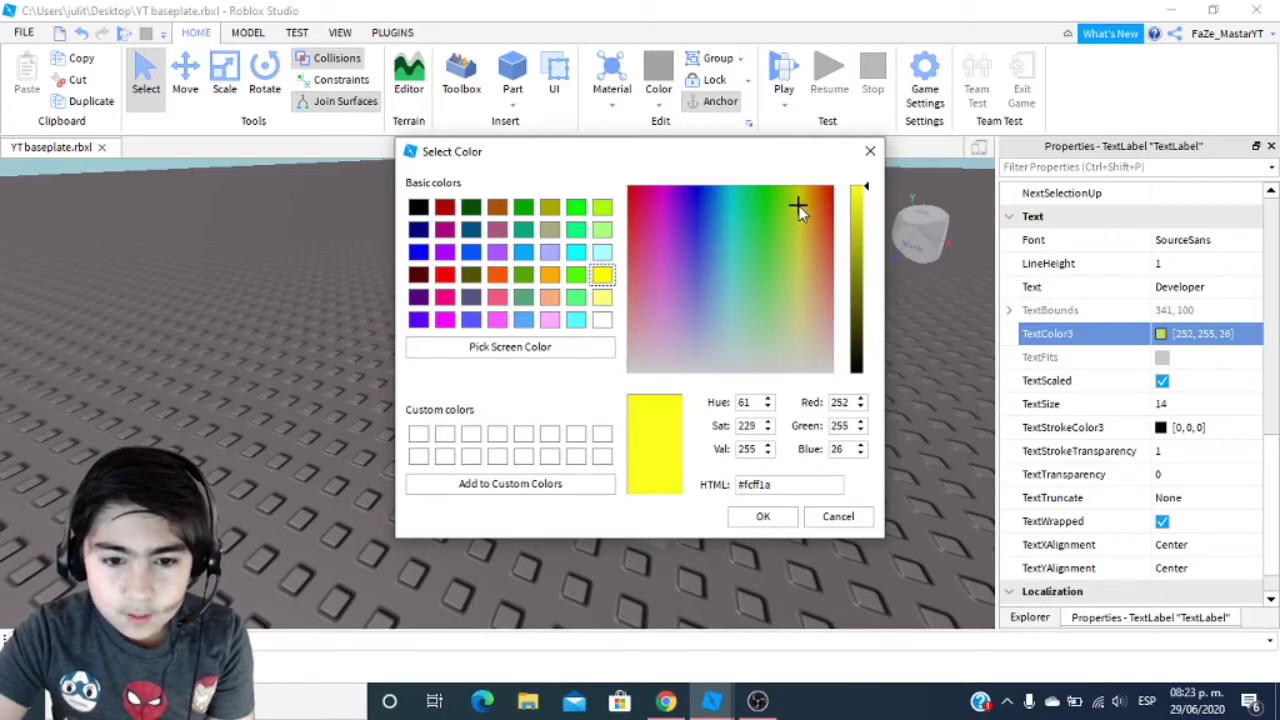
{"action": "left_click", "coordinate": [765, 517]}
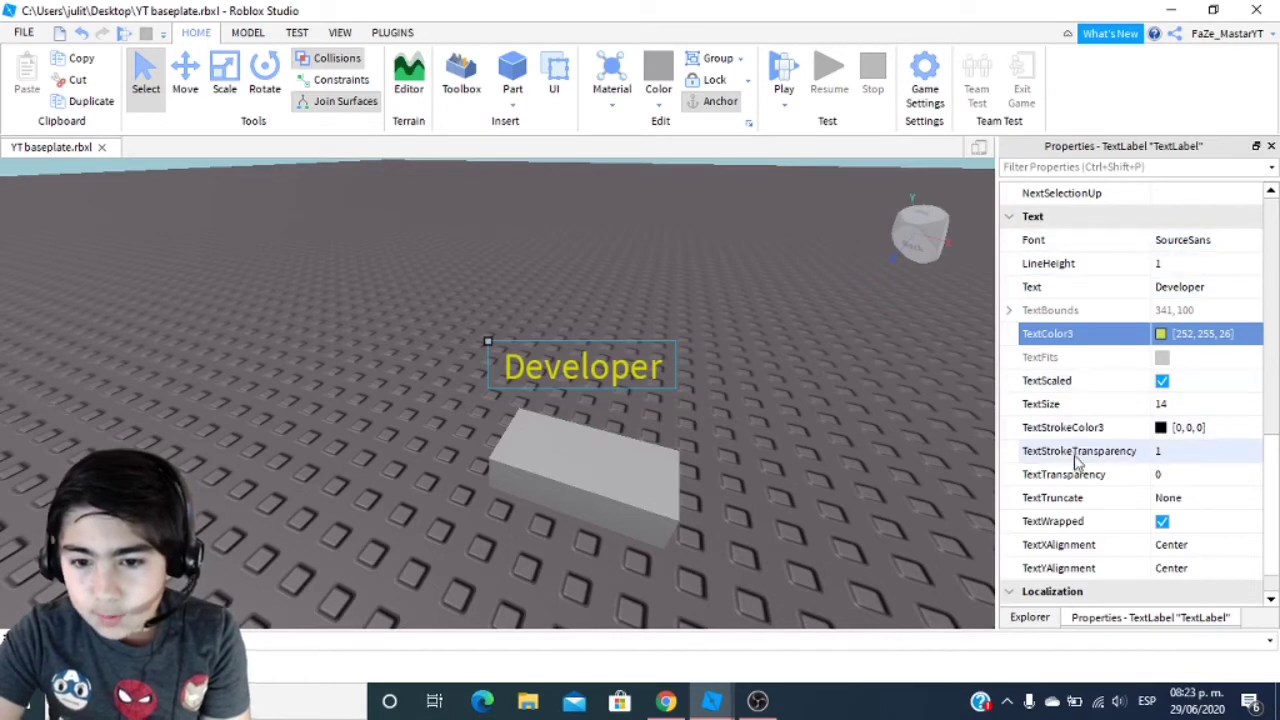
Step: Set TextStrokeTransparency to 0 to give the yellow text a black outline
{"action": "scroll", "coordinate": [1063, 457], "scroll_direction": "down", "scroll_amount": 1}
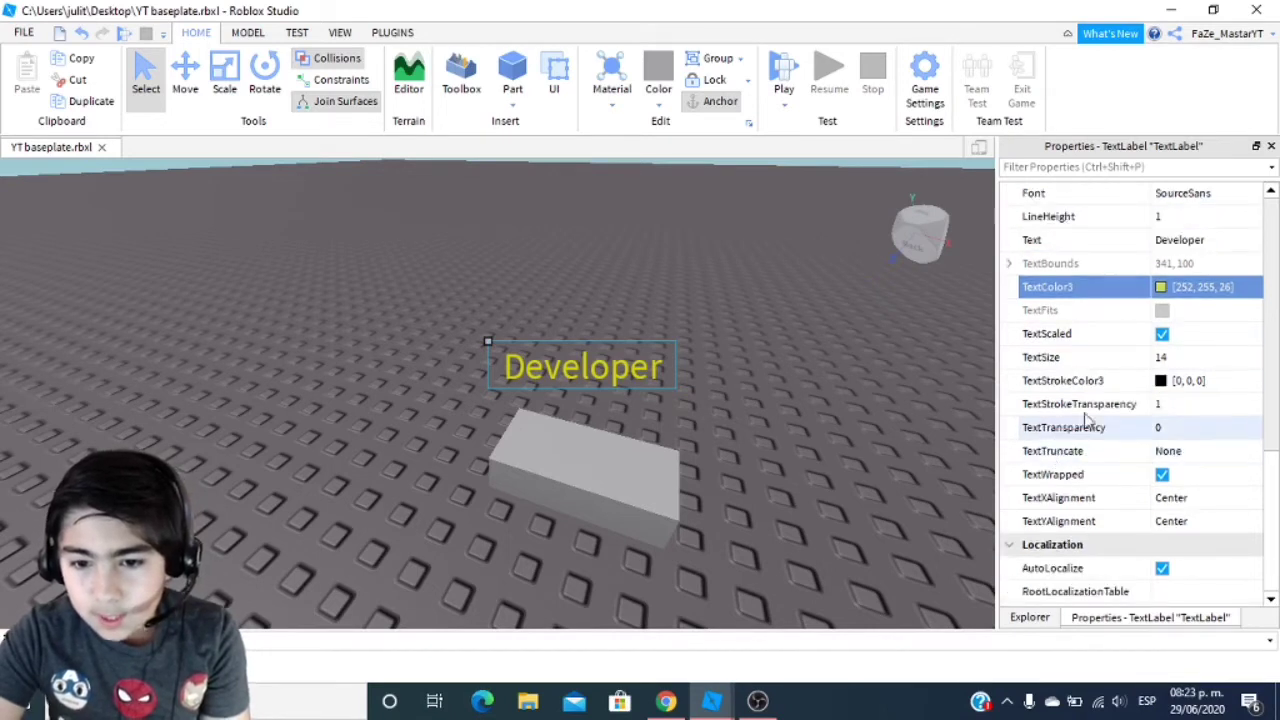
{"action": "left_click", "coordinate": [1163, 404]}
{"action": "key", "text": "Return"}
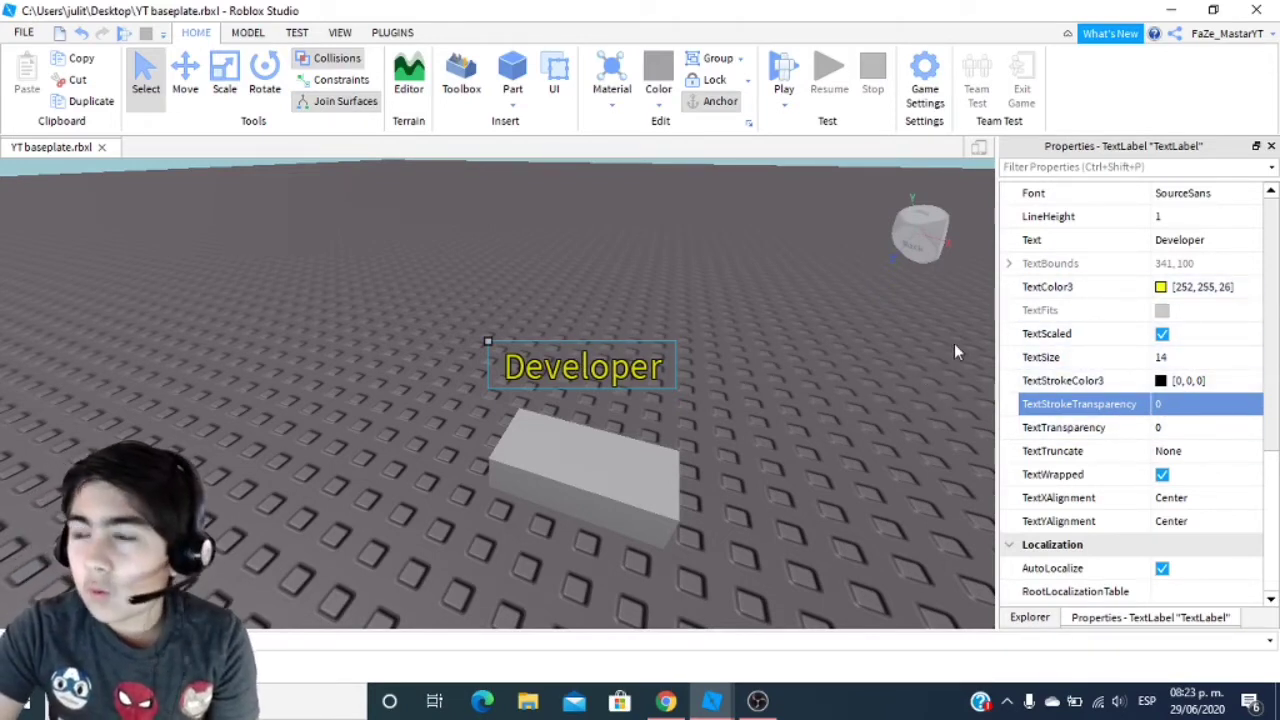
{"action": "left_click", "coordinate": [1029, 617]}
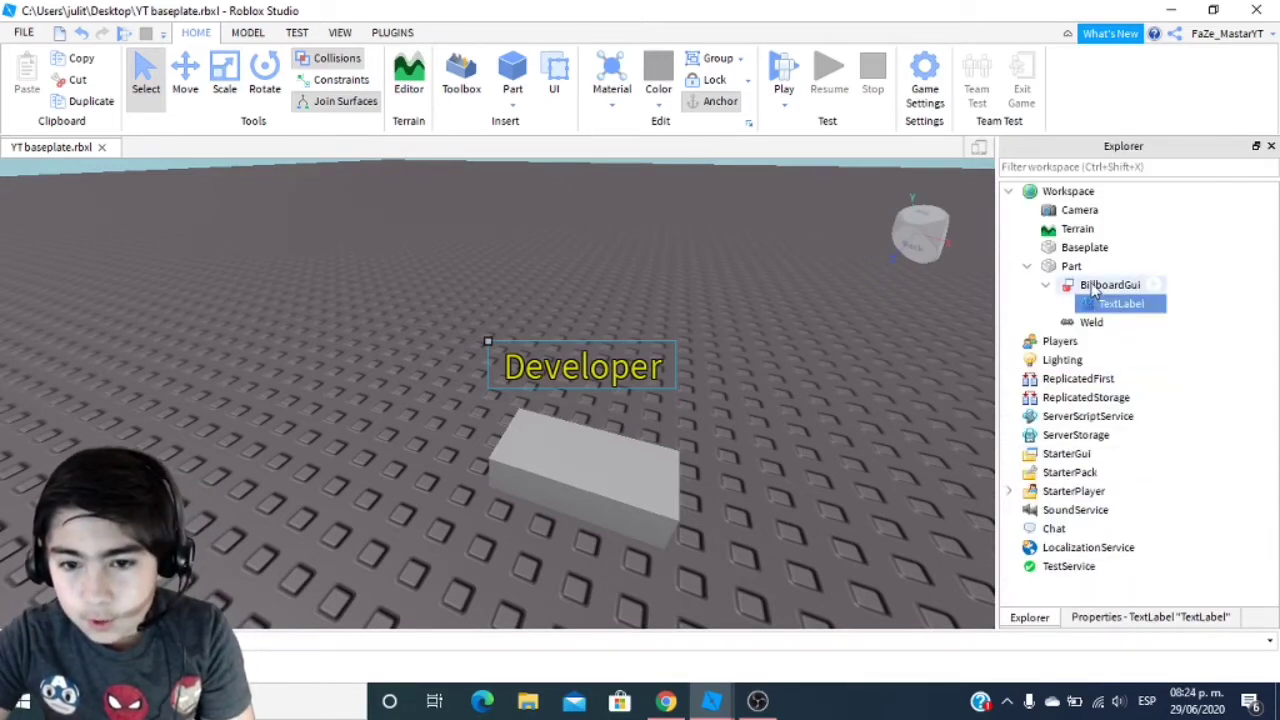
Step: Move the BillboardGui into ServerStorage and delete the Part from Workspace
{"action": "left_click_drag", "start_coordinate": [1095, 290], "coordinate": [1052, 405]}
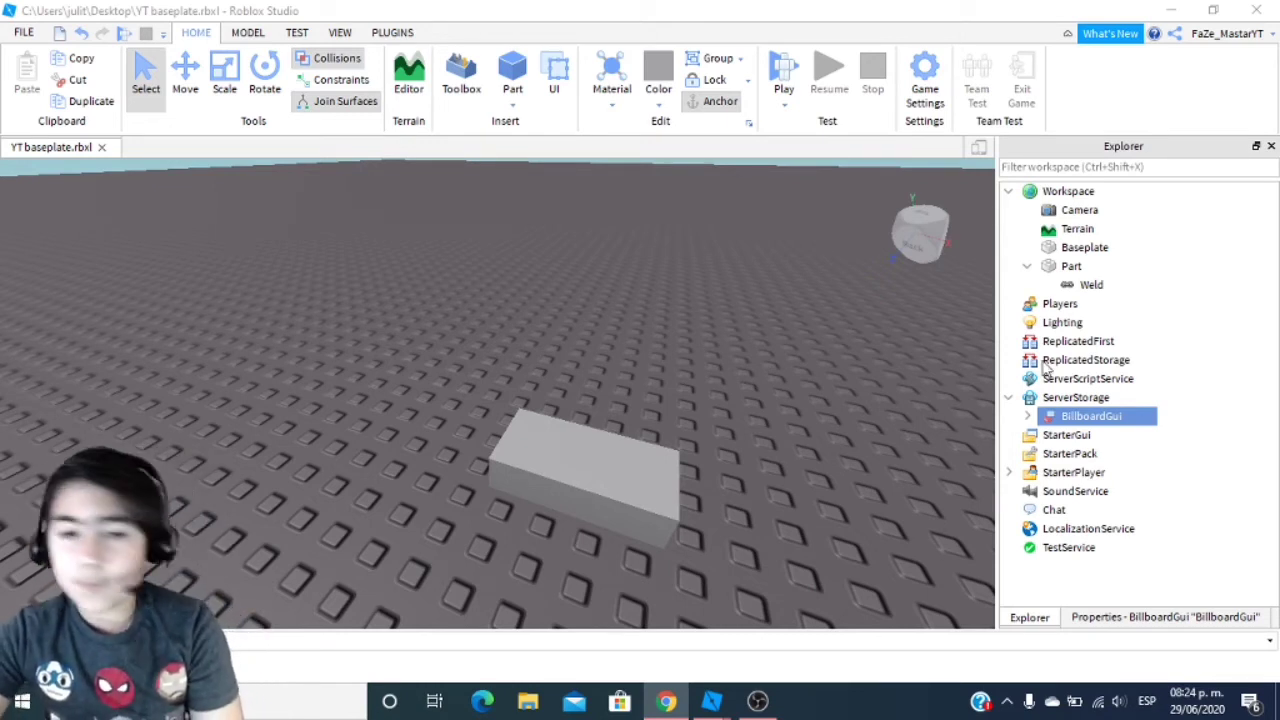
{"action": "left_click", "coordinate": [618, 443]}
{"action": "left_click", "coordinate": [620, 465]}
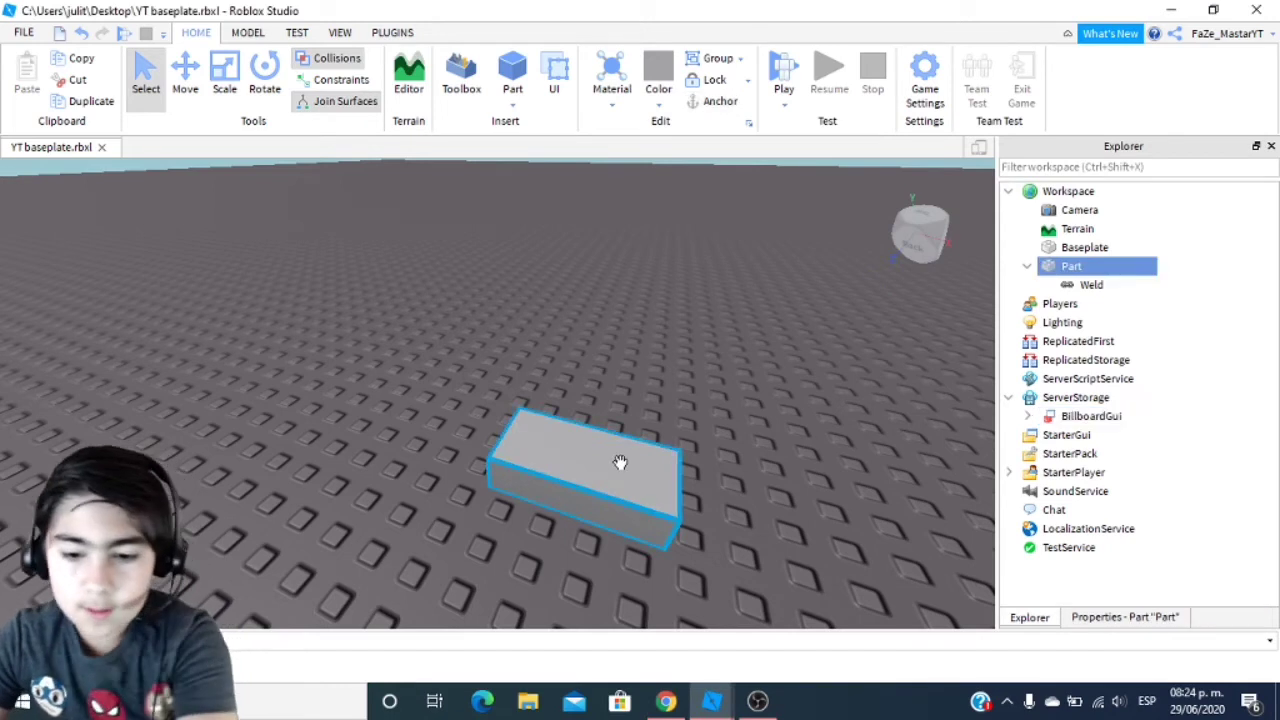
{"action": "key", "text": "Delete"}
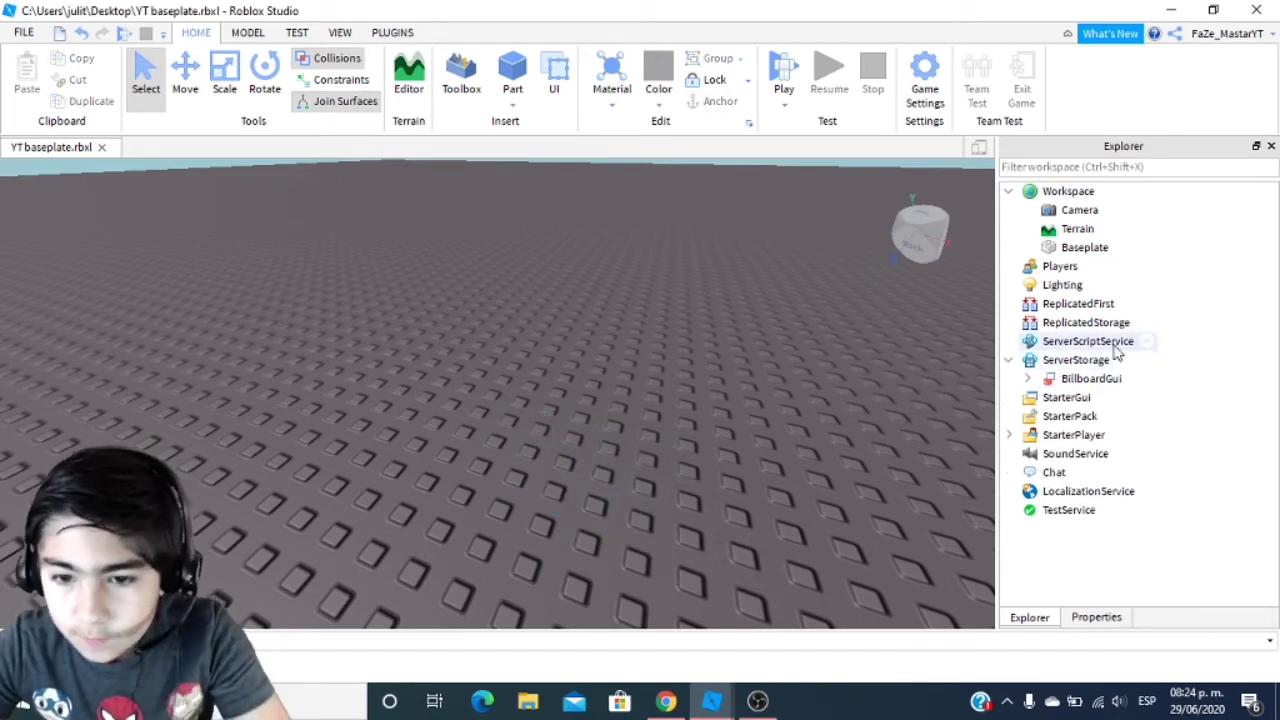
Step: Insert a Script under ServerScriptService and delete its default print("Hello world!") line
{"action": "left_click", "coordinate": [1149, 343]}
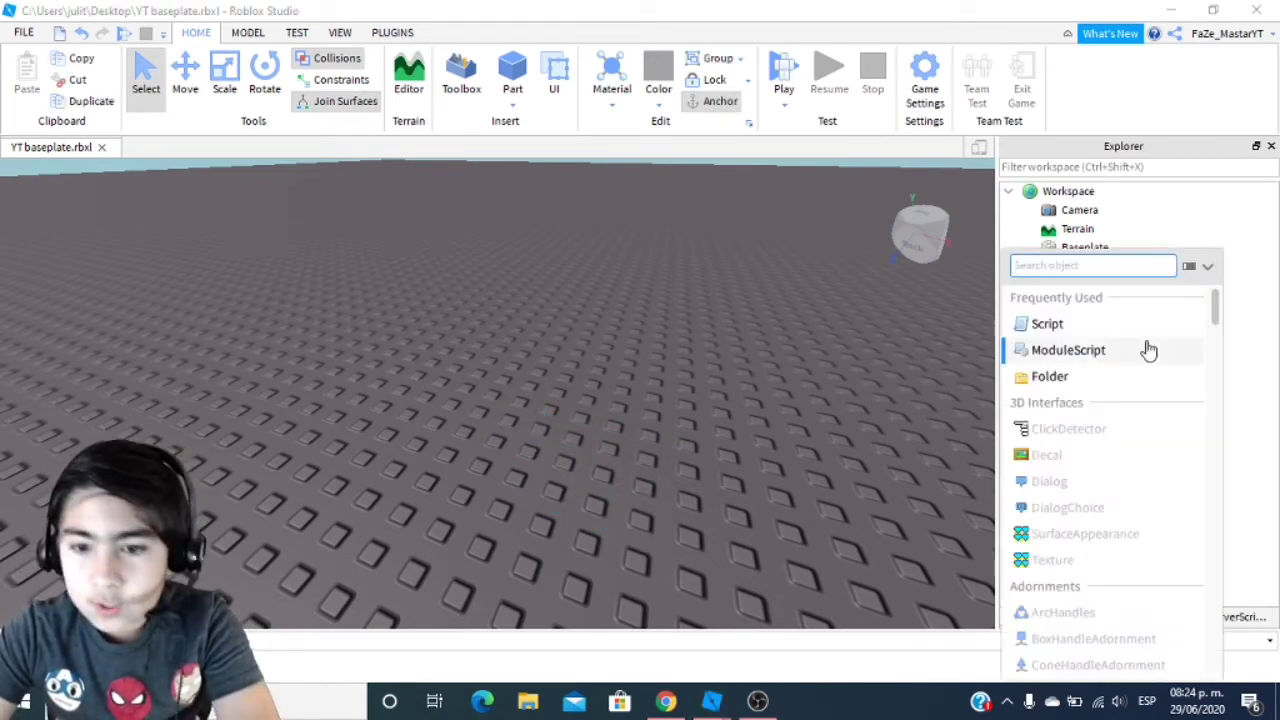
{"action": "left_click", "coordinate": [1047, 325]}
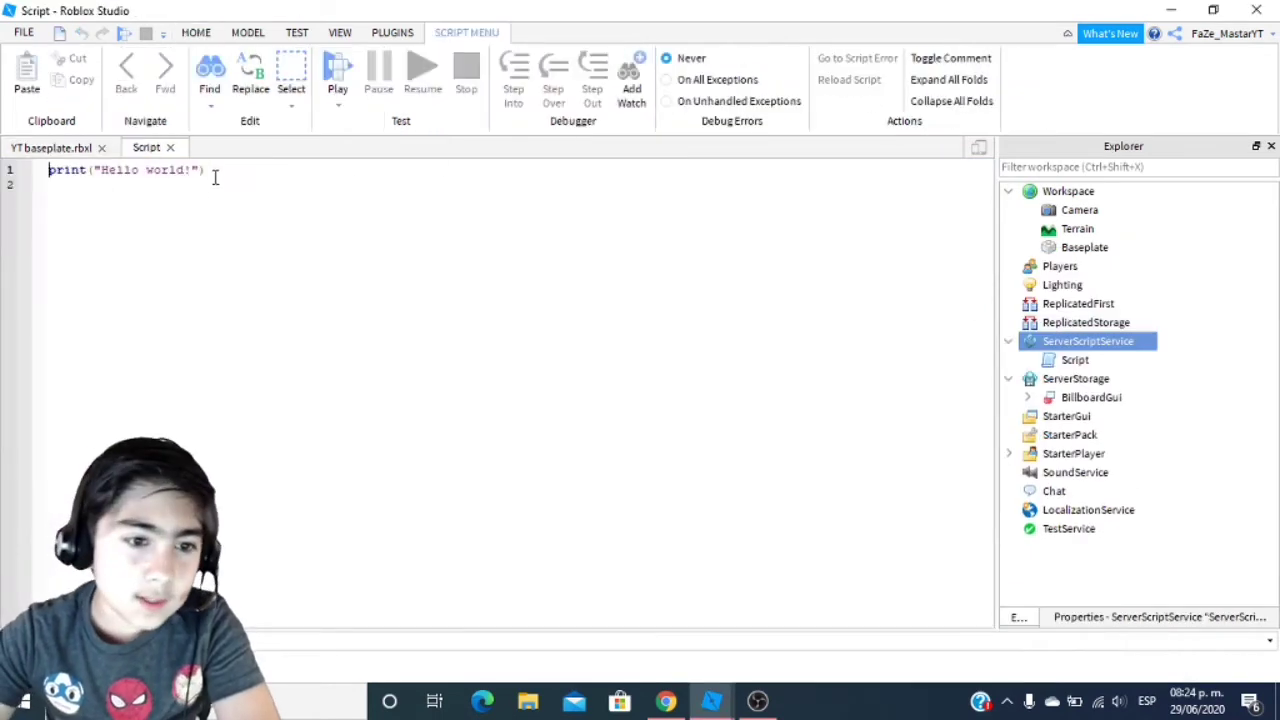
{"action": "left_click_drag", "start_coordinate": [212, 172], "coordinate": [44, 172]}
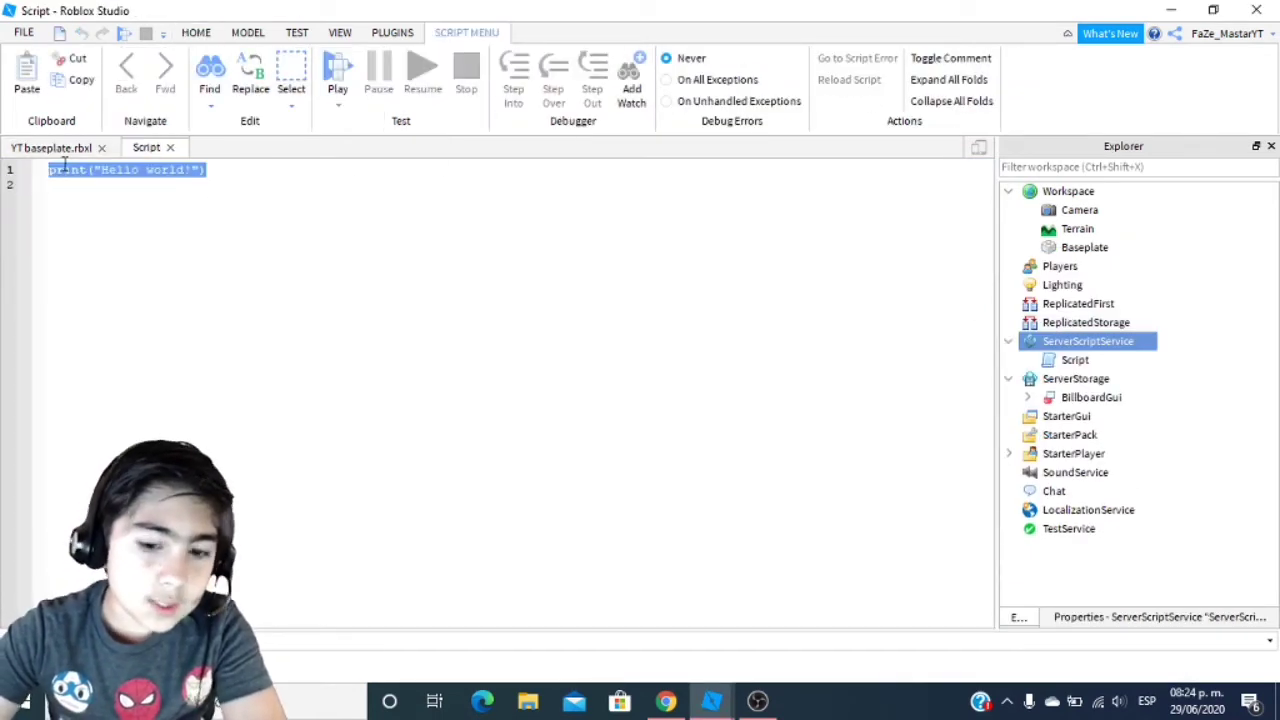
{"action": "key", "text": "BackSpace"}
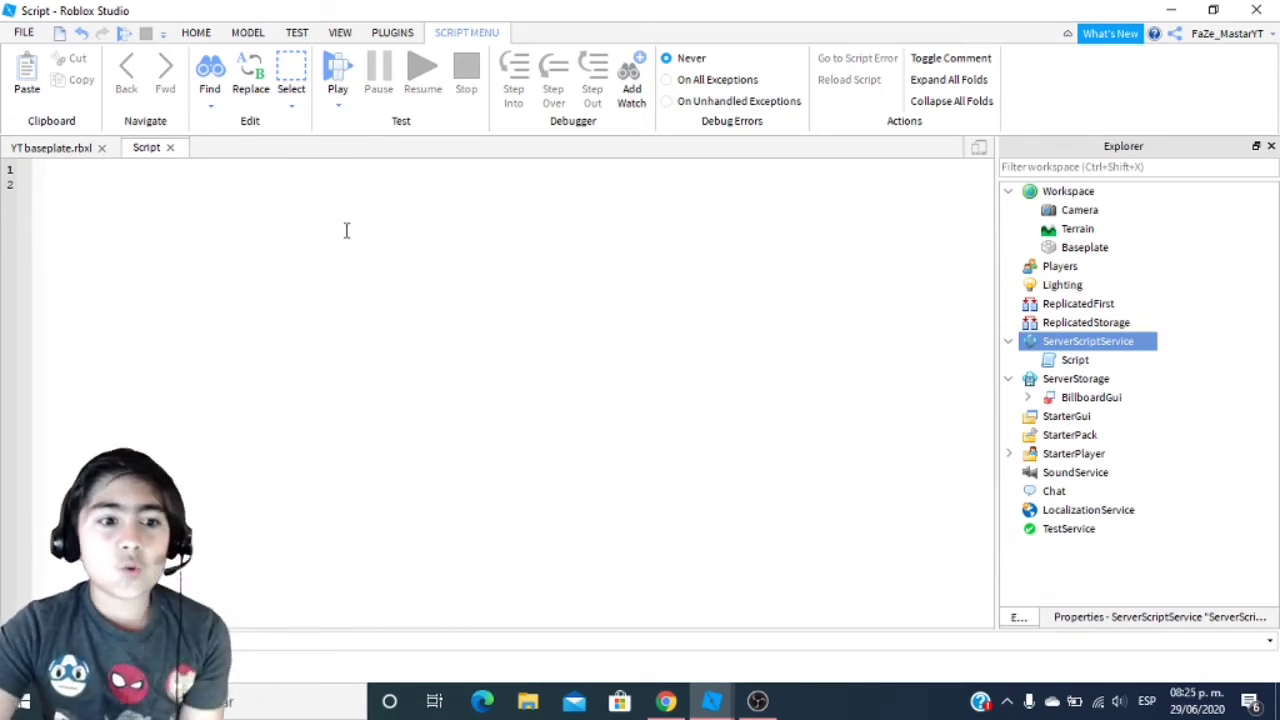
{"action": "left_click", "coordinate": [665, 701]}
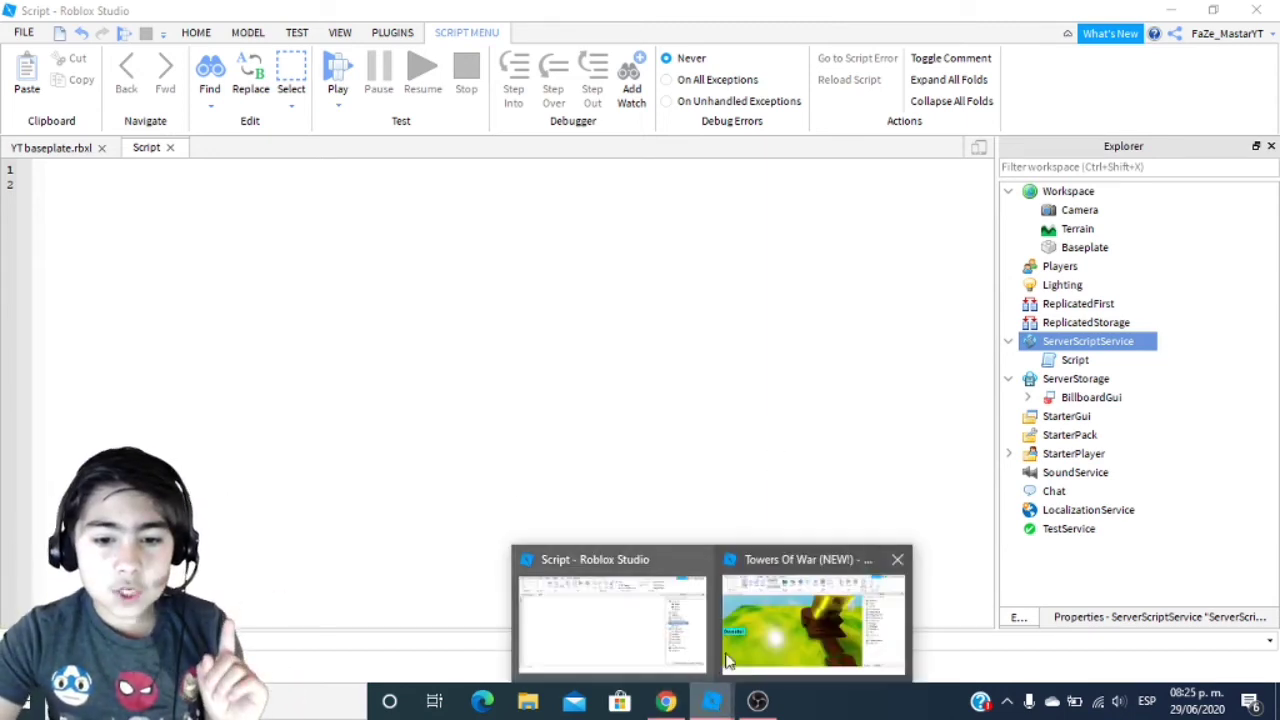
Step: Paste the prepared clone script, then clear the player name on line 7 and 'Developer' on line 9
{"action": "left_click", "coordinate": [711, 701]}
{"action": "type", "text": "local billboardgui = game:GetService(\"ServerStorage\"):WaitForChild(\"BillboardGui\")  game.Players.PlayerAdded:Connect(function(player)  \tplayer.CharacterAdded:Connect (function(character)  \t\tif player.Name == \"FaZe_MastarYT\" then \t\t\tlocal clonedgui = billboardgui:Clone() \t\t\tclonedgui.TextLabel.Text = \"Developer\" \t\t\tclonedgui.TextLabel.TextColor3 = Color3.fromRGB(255,255,0) \t\t\tclonedgui.Parent = game.Workspace:WaitForChild(player.Name).Head \t\tend  \tend)   end)"}
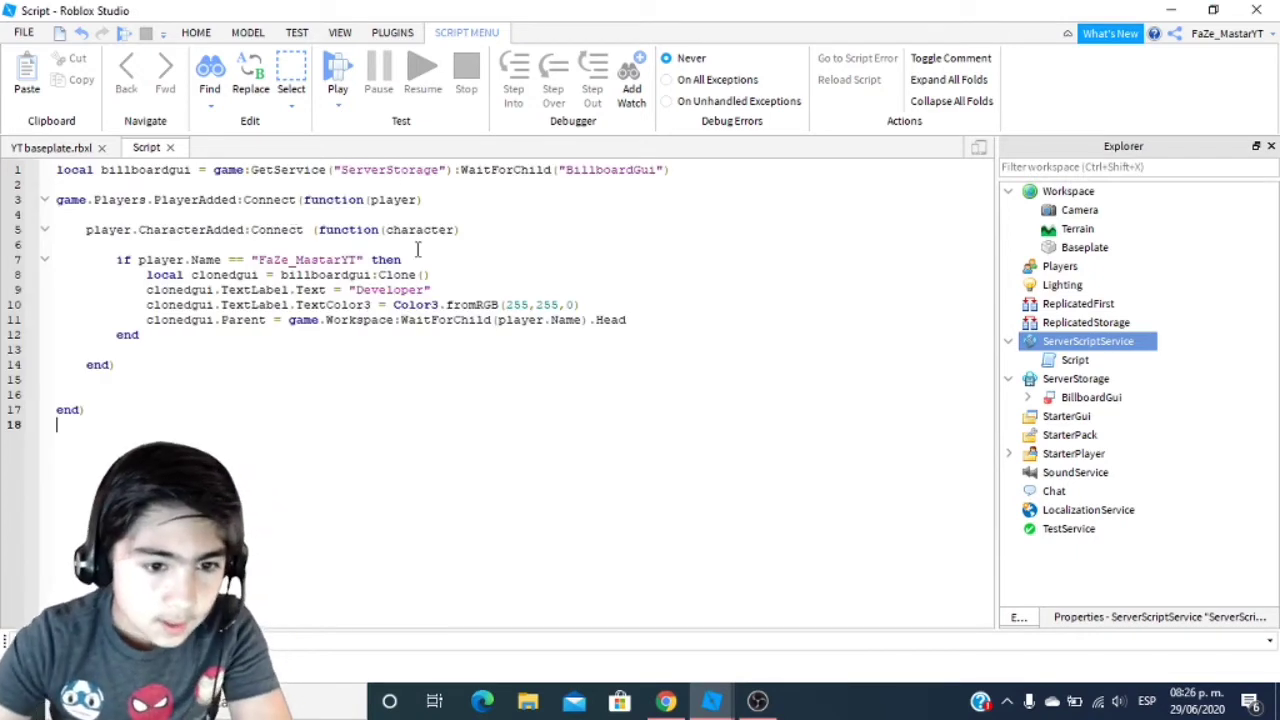
{"action": "left_click_drag", "start_coordinate": [360, 259], "coordinate": [259, 262]}
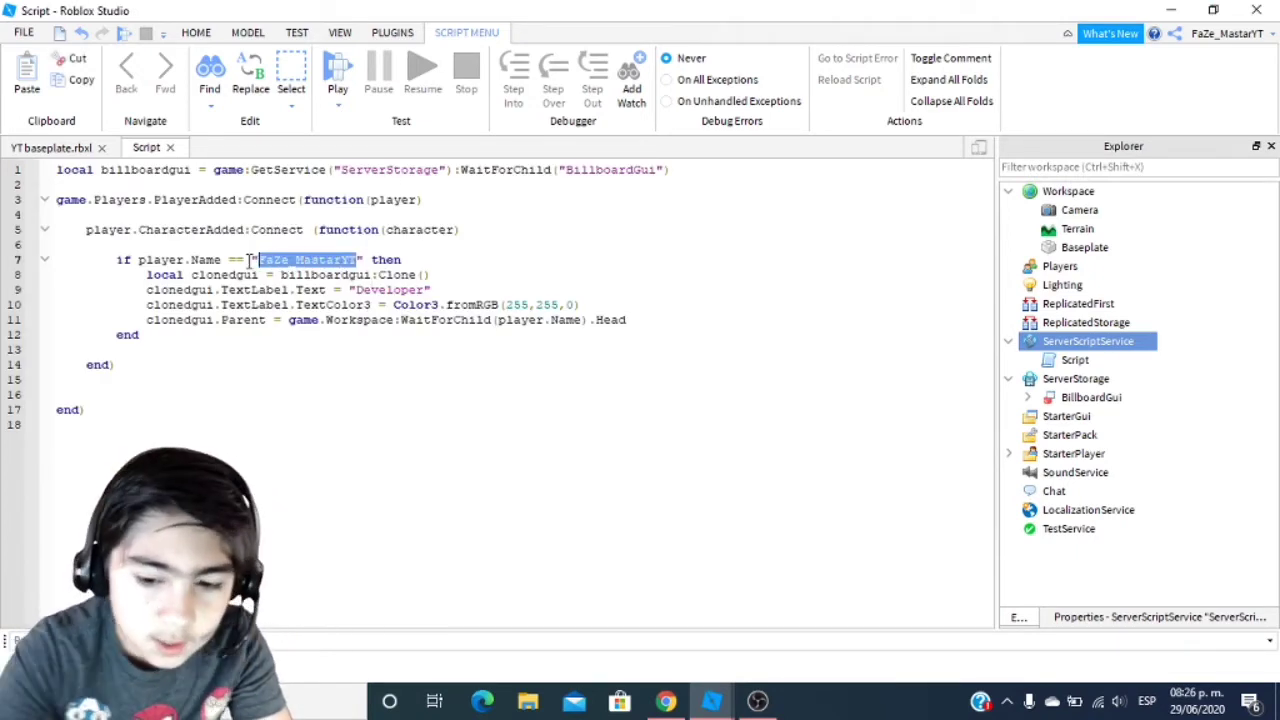
{"action": "key", "text": "BackSpace"}
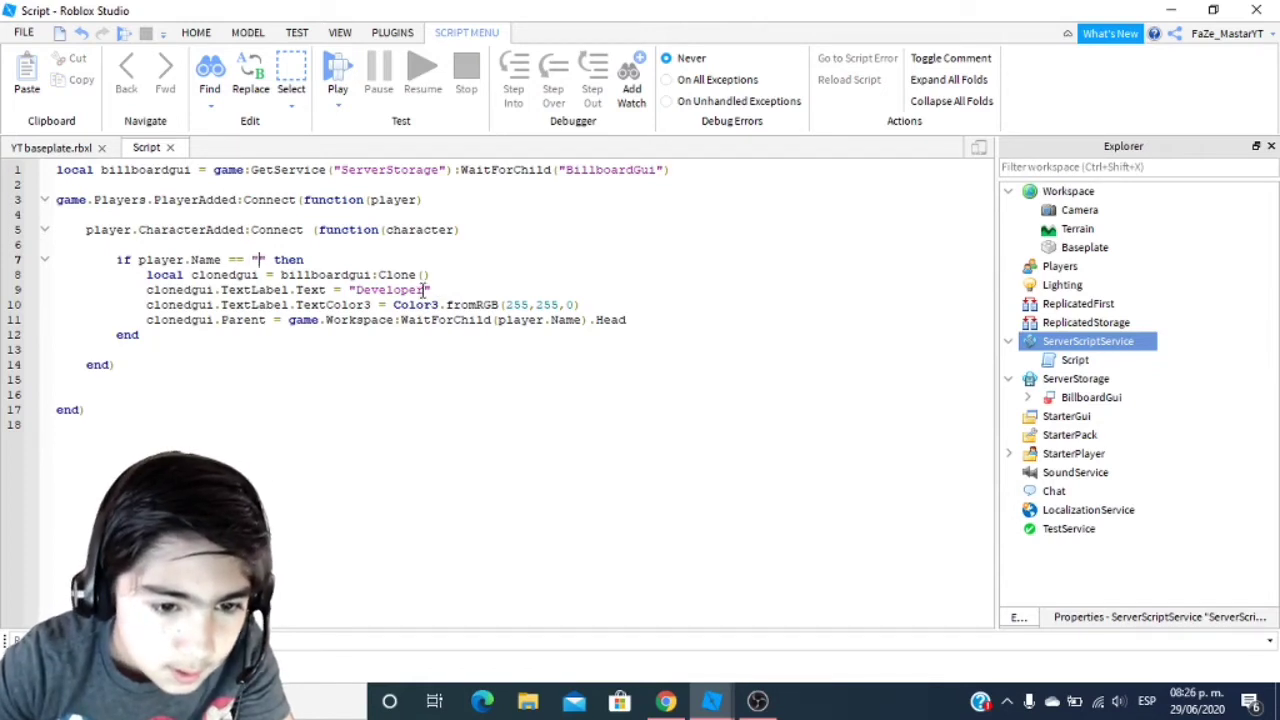
{"action": "left_click_drag", "start_coordinate": [428, 289], "coordinate": [357, 289]}
{"action": "key", "text": "BackSpace"}
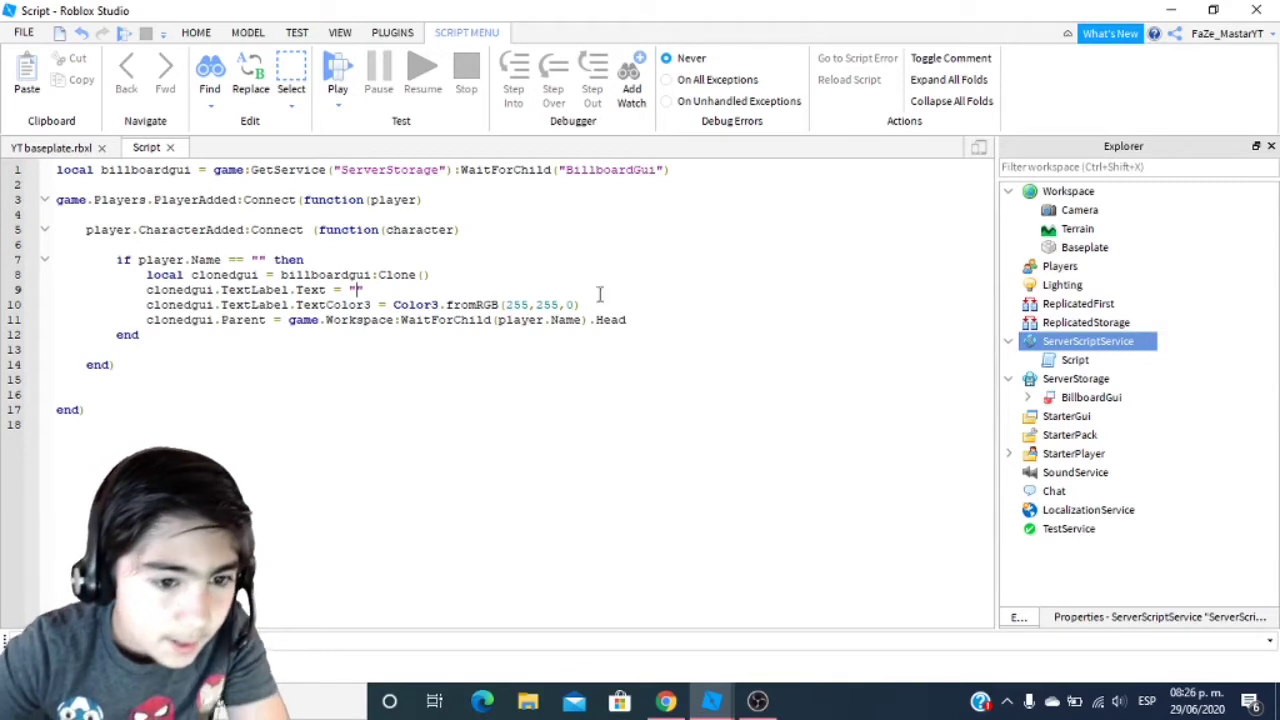
Step: Enter the target player's username on line 7 and start retyping 'Developer' as the label Text
{"action": "left_click_drag", "start_coordinate": [116, 259], "coordinate": [218, 259]}
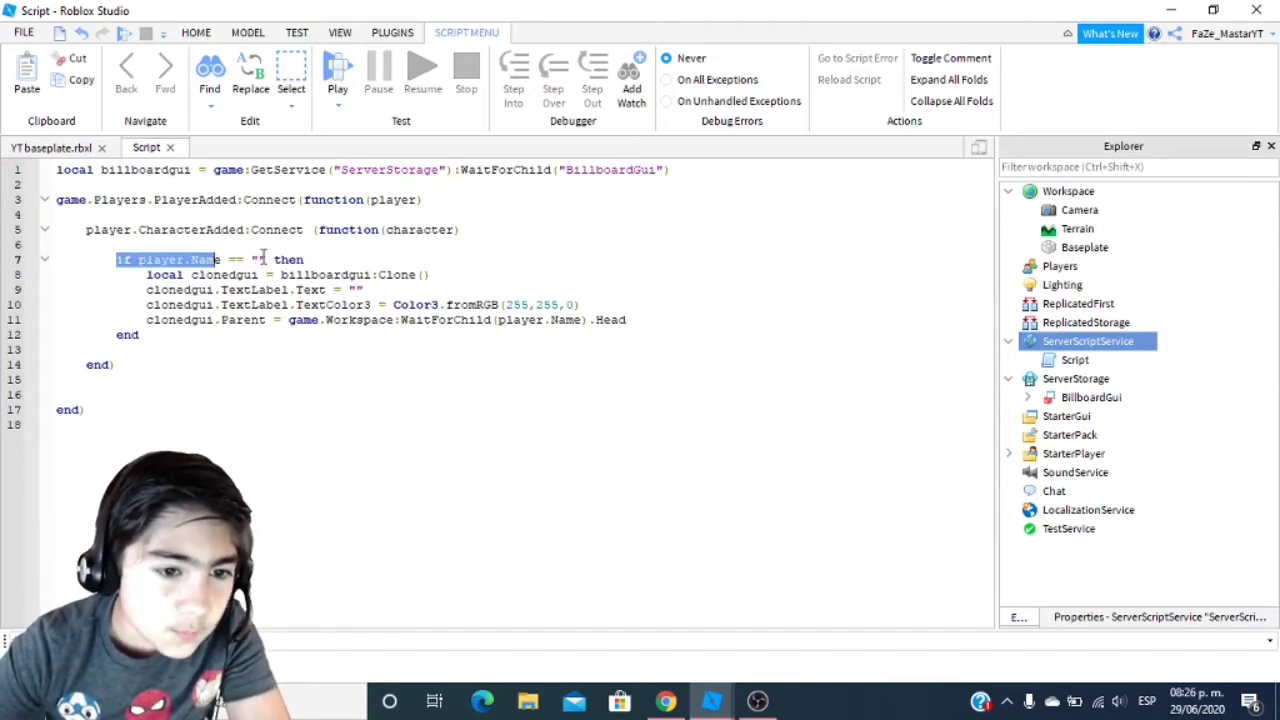
{"action": "left_click", "coordinate": [262, 259]}
{"action": "type", "text": "FaZe"}
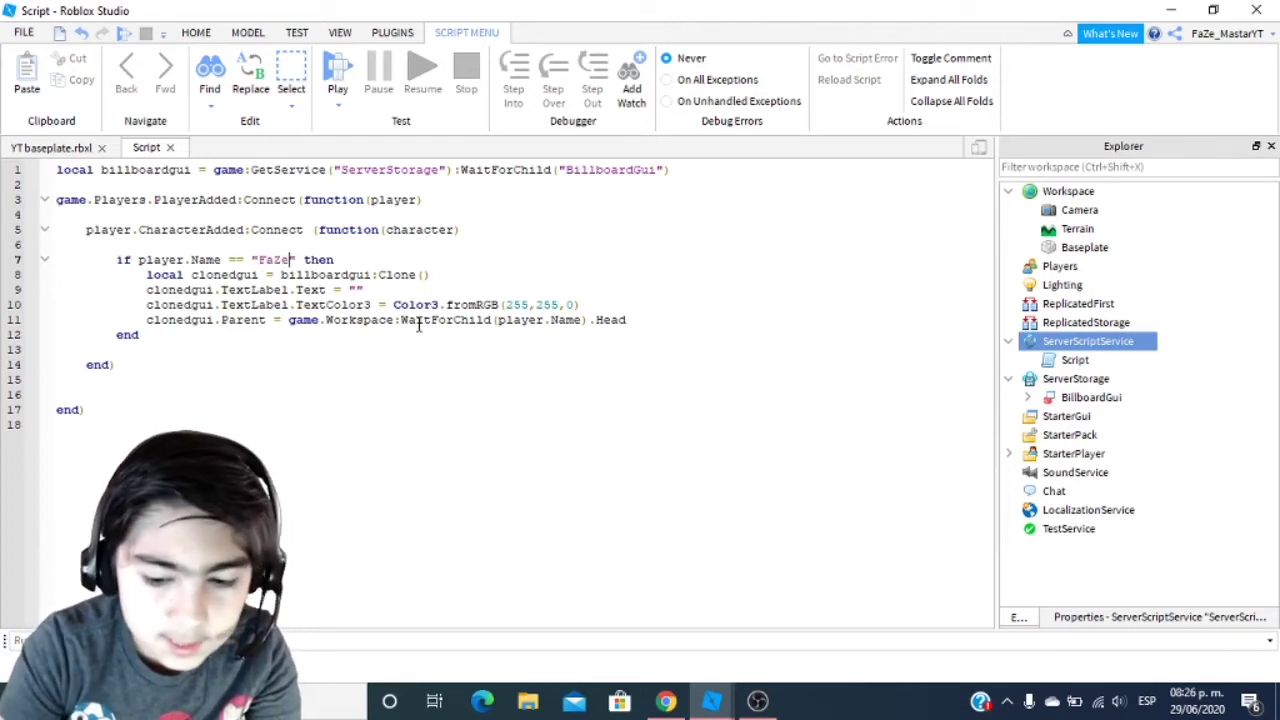
{"action": "type", "text": "_M"}
{"action": "type", "text": "astar"}
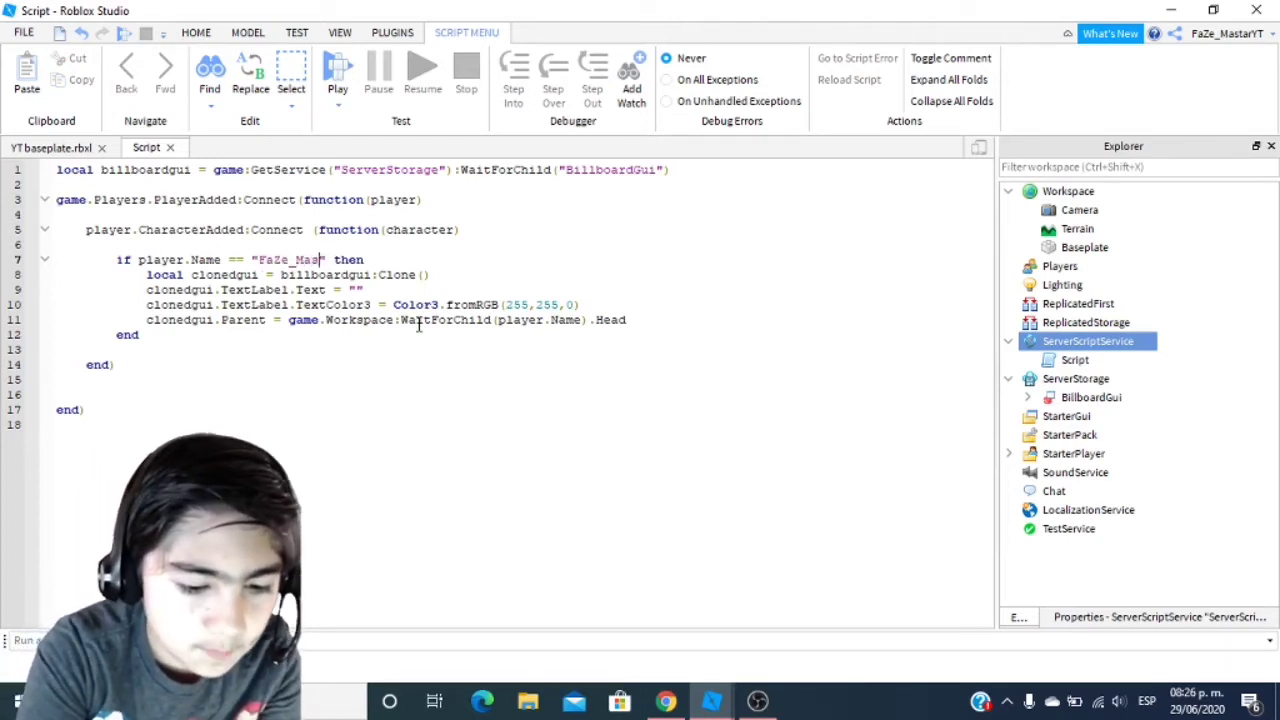
{"action": "type", "text": "YT"}
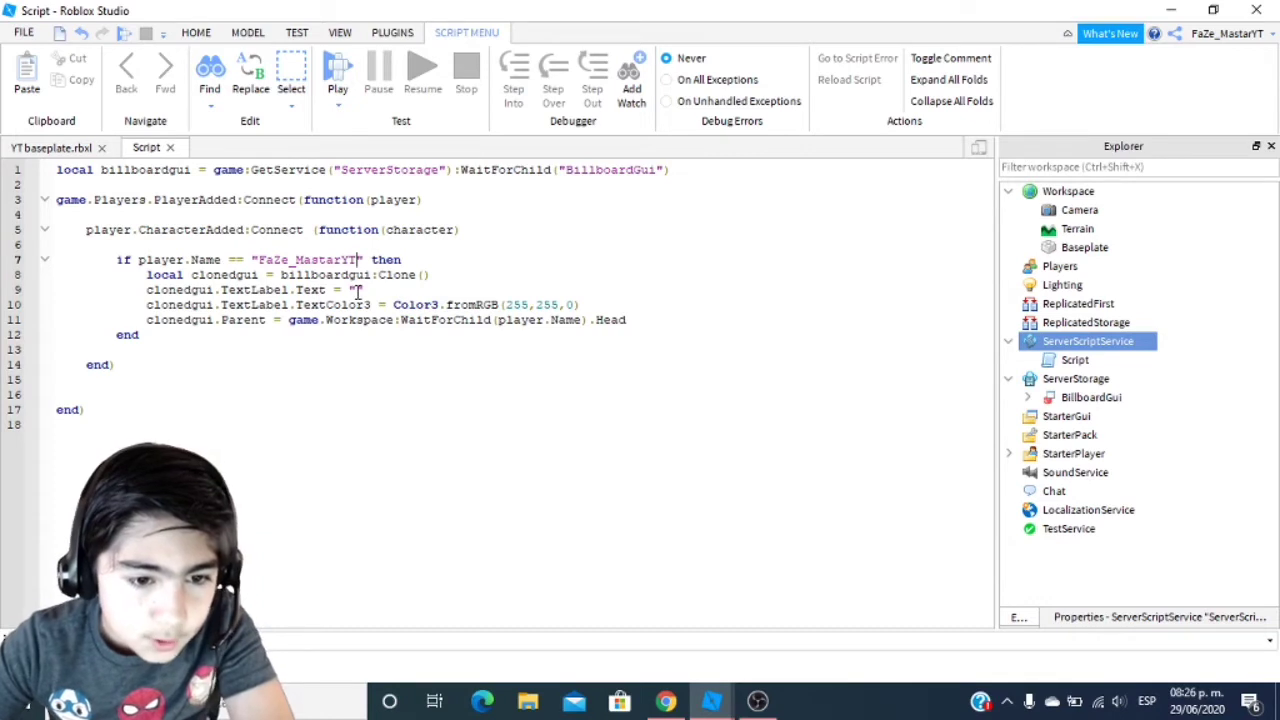
{"action": "left_click_drag", "start_coordinate": [221, 290], "coordinate": [331, 290]}
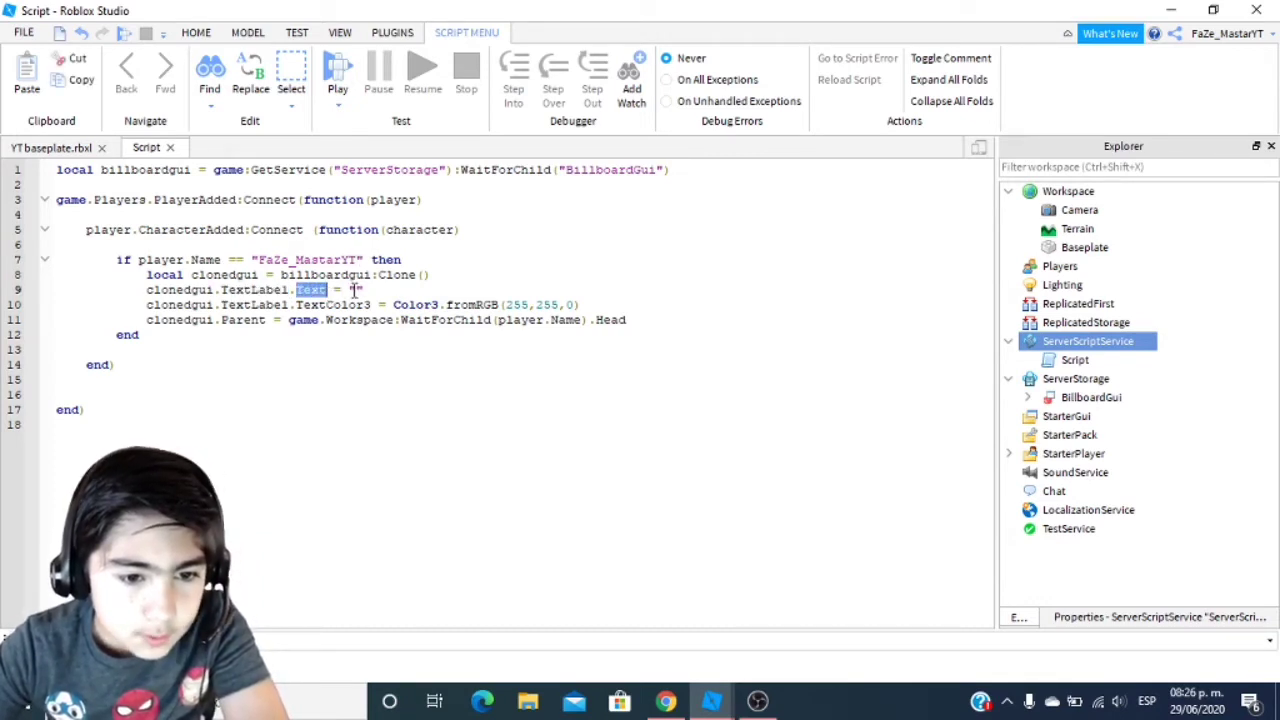
{"action": "left_click", "coordinate": [356, 290]}
{"action": "type", "text": "\""}
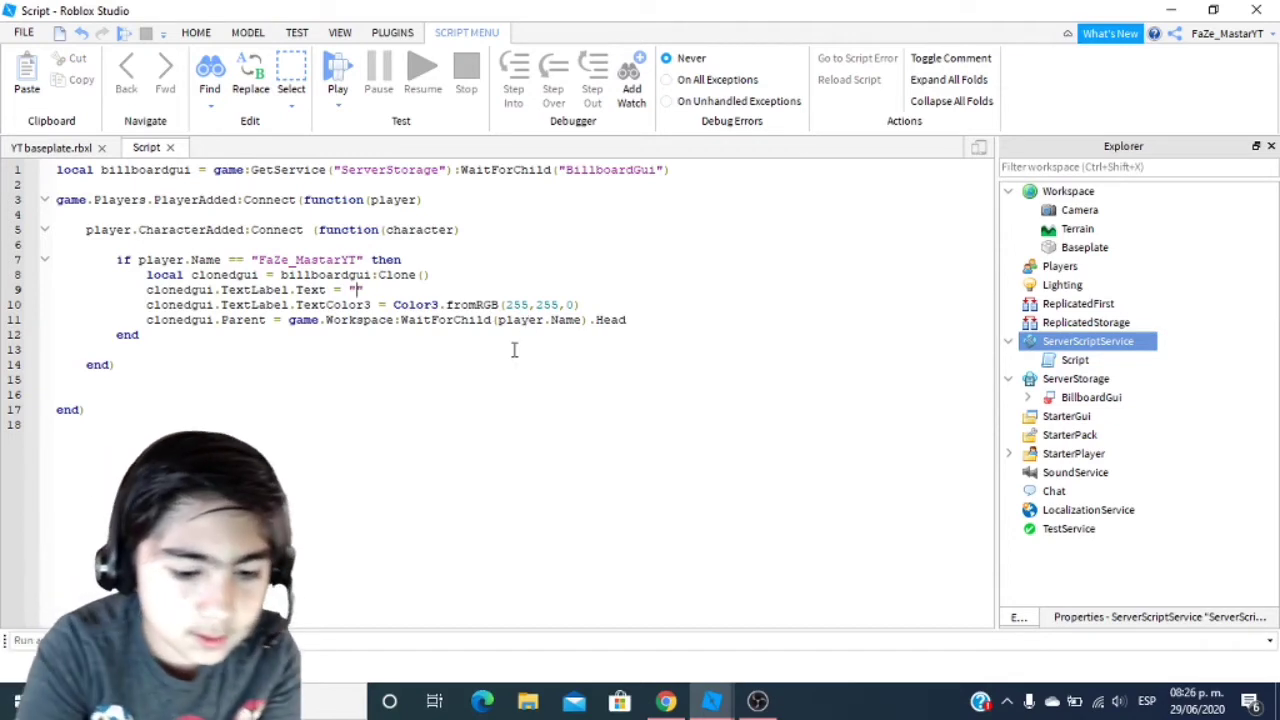
{"action": "type", "text": "De"}
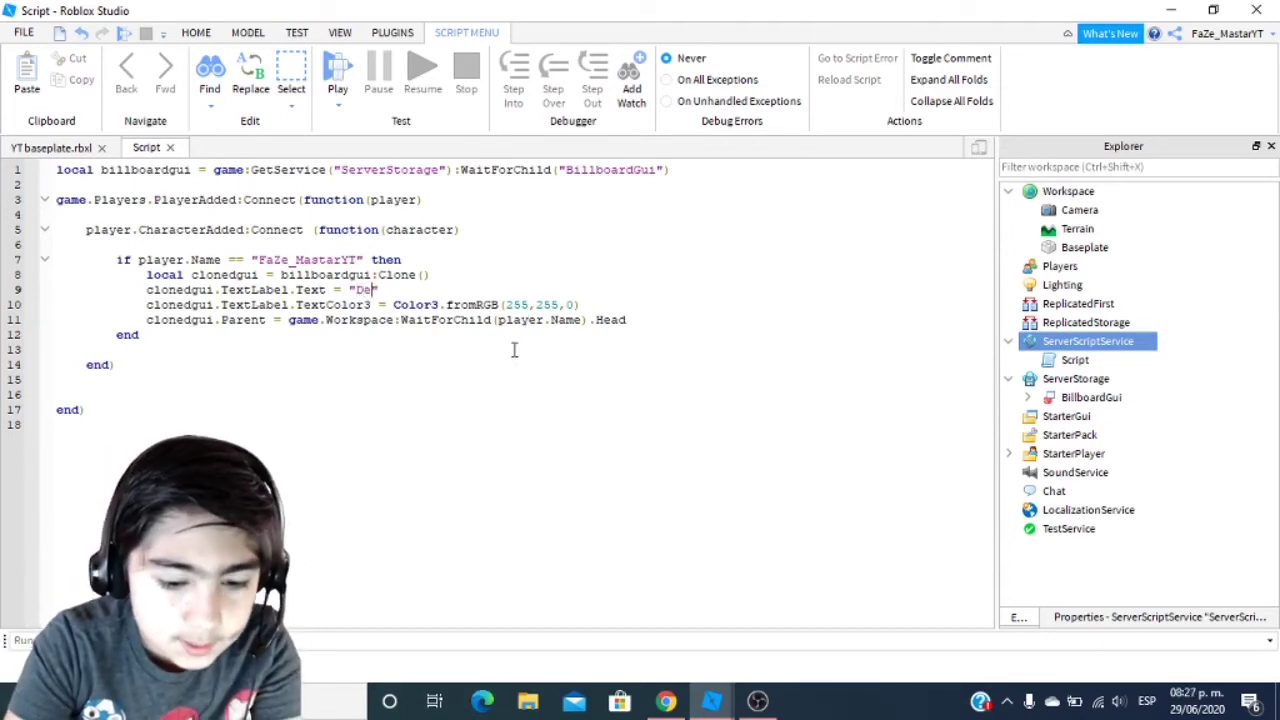
{"action": "type", "text": "veloper\""}
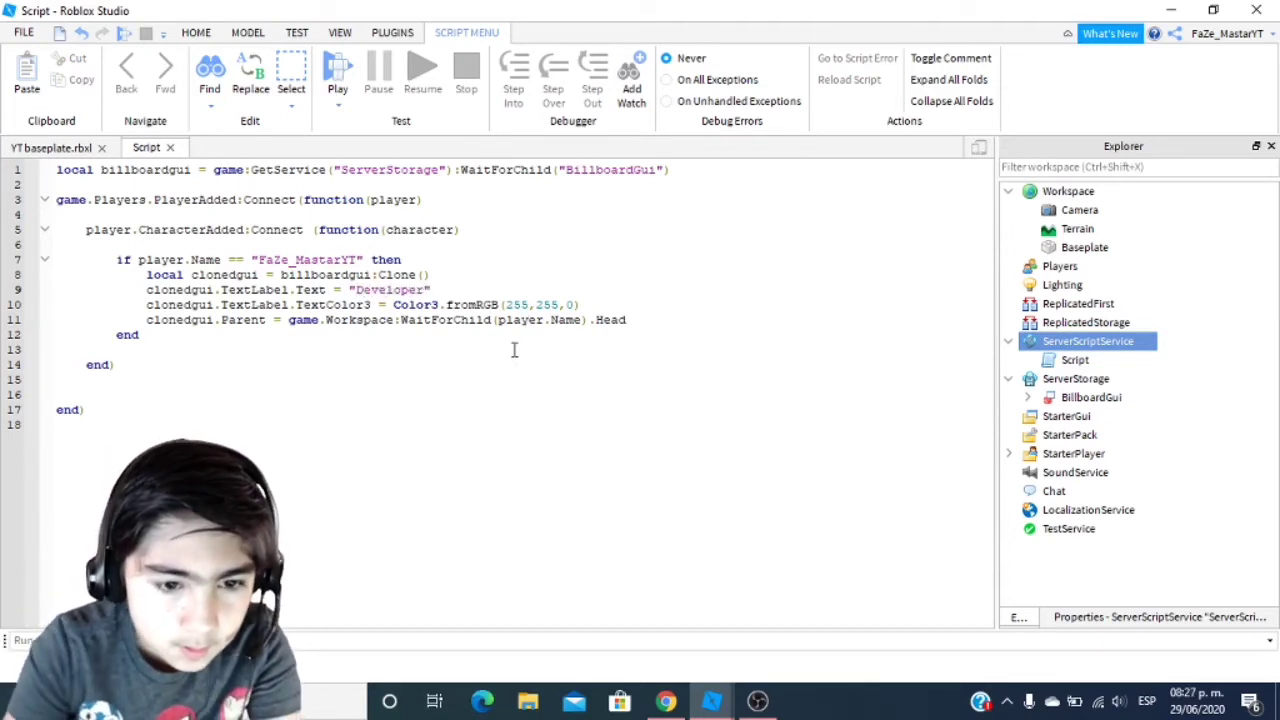